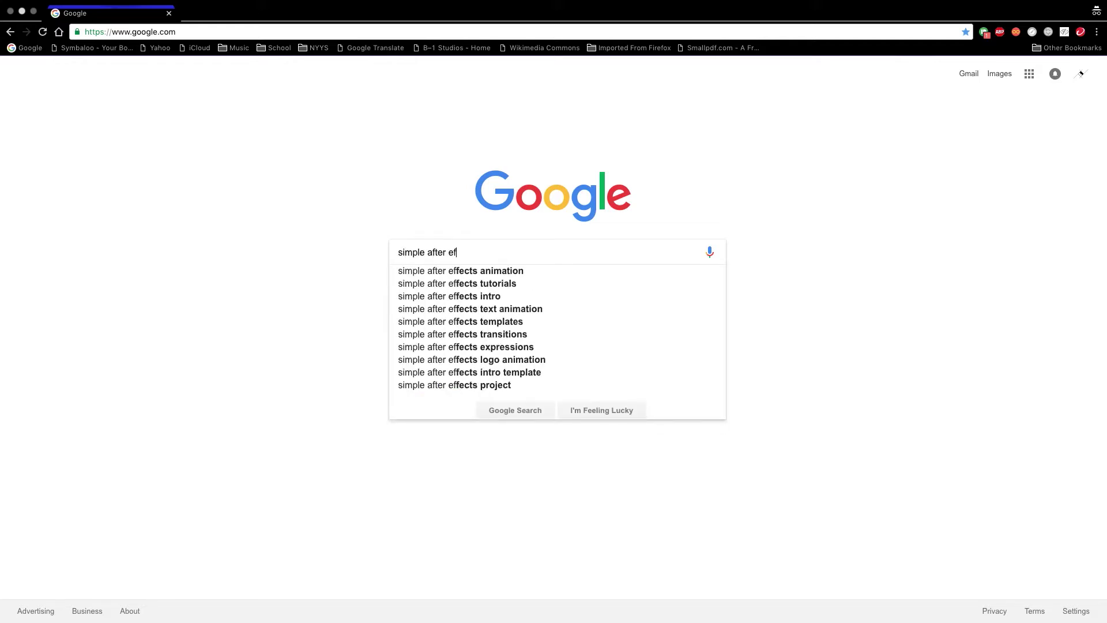
# Search Google for 'simple after effects transitions'.
pyautogui.write('ts transitions')
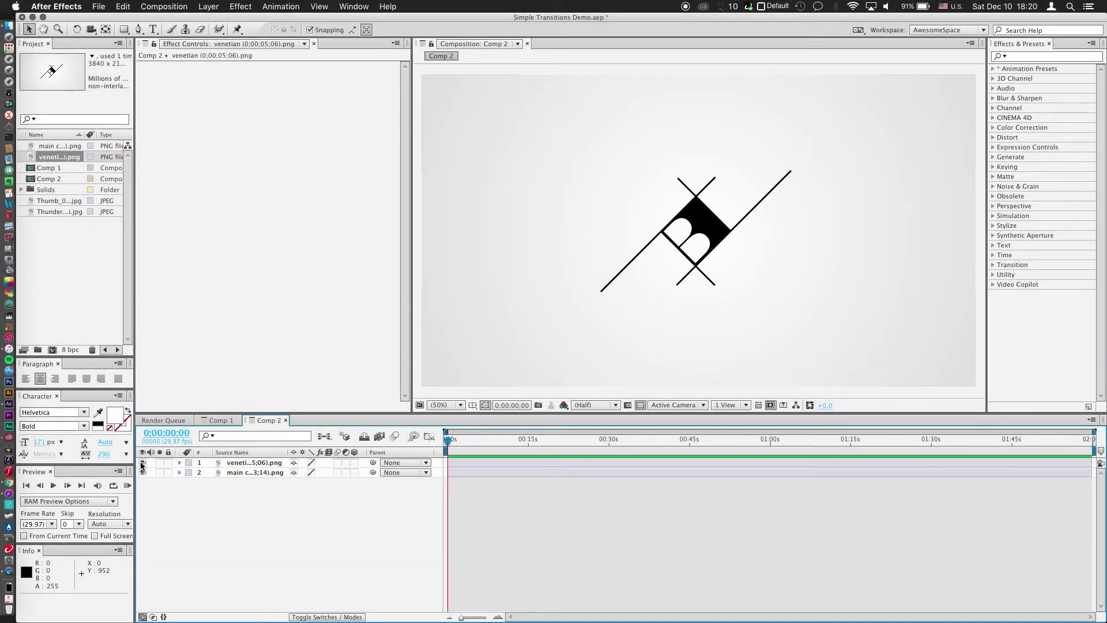
# Toggle the top layers' visibility to compare the white logo and blue grid versions.
pyautogui.click(142, 463)
pyautogui.click(142, 462)
pyautogui.click(142, 462)
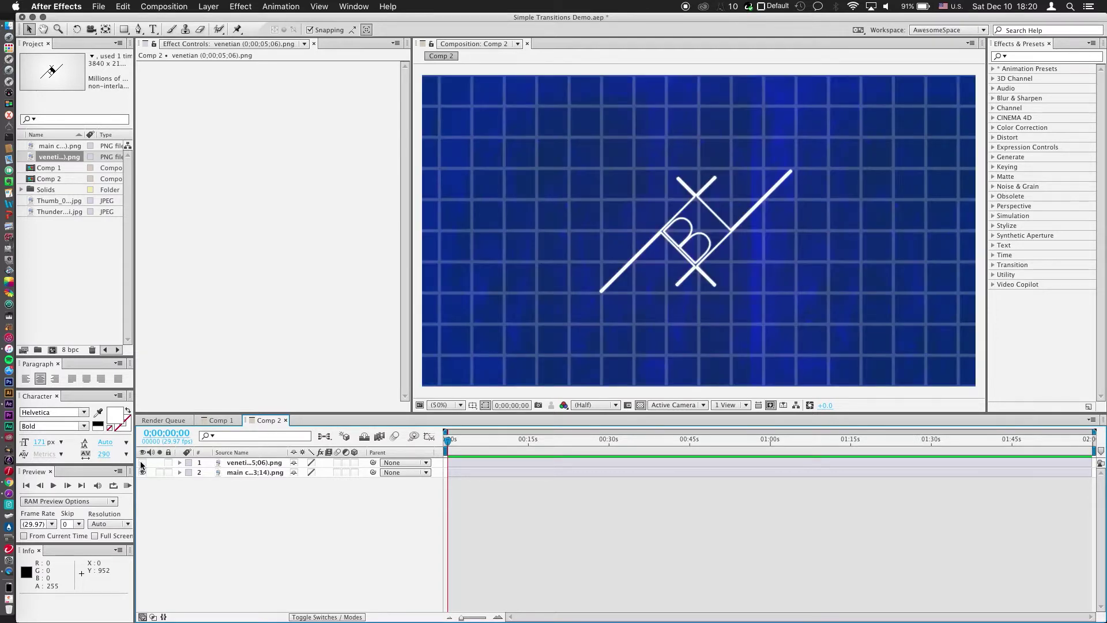
pyautogui.click(142, 462)
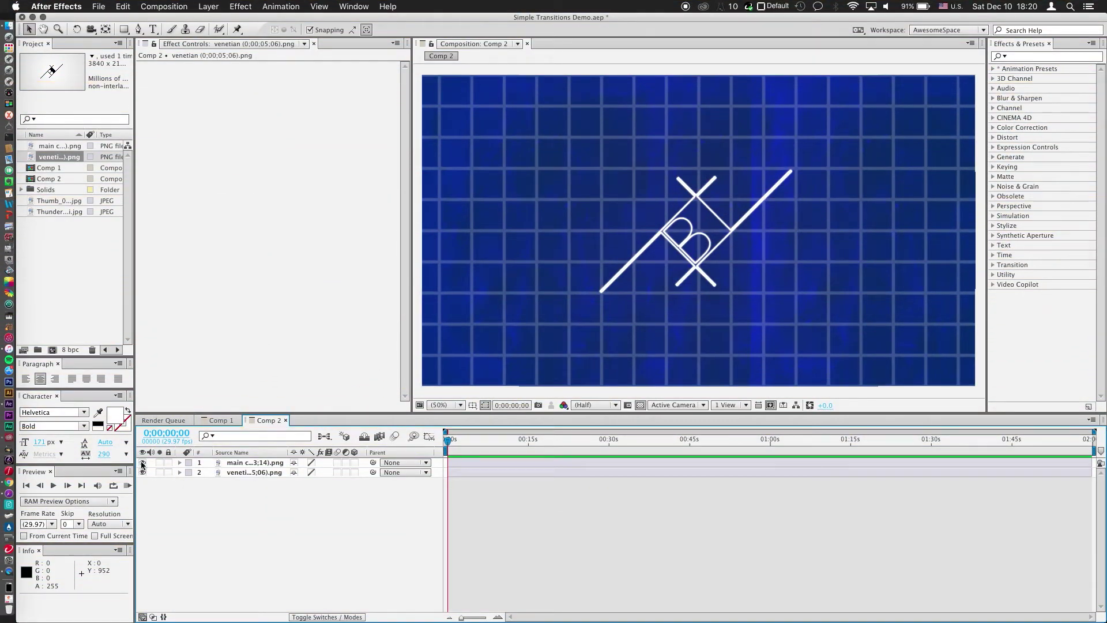
pyautogui.click(142, 463)
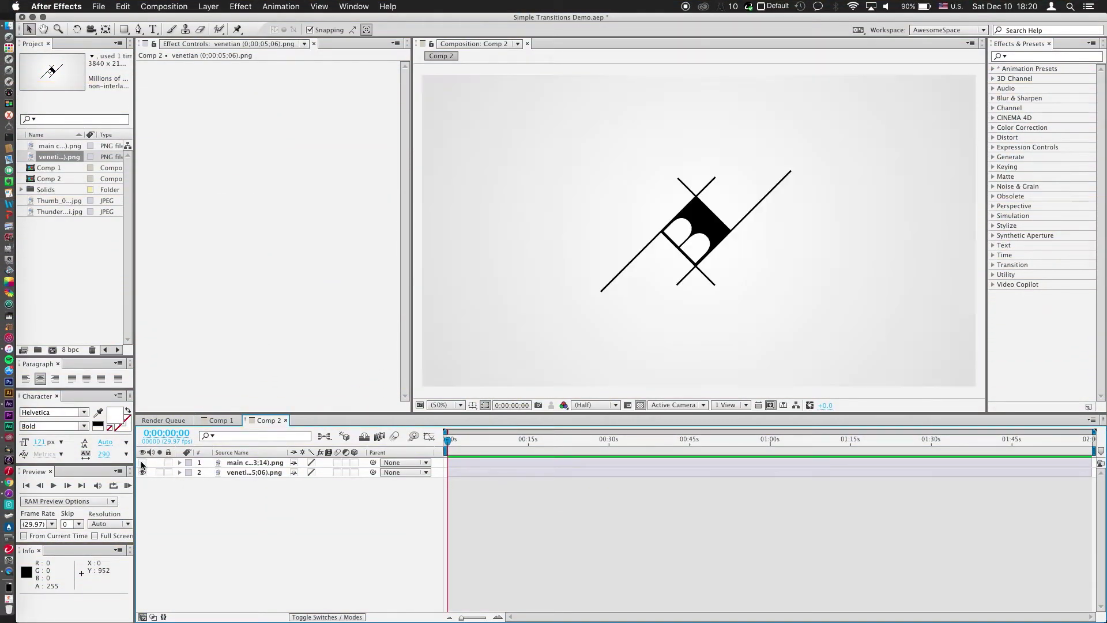
pyautogui.click(143, 462)
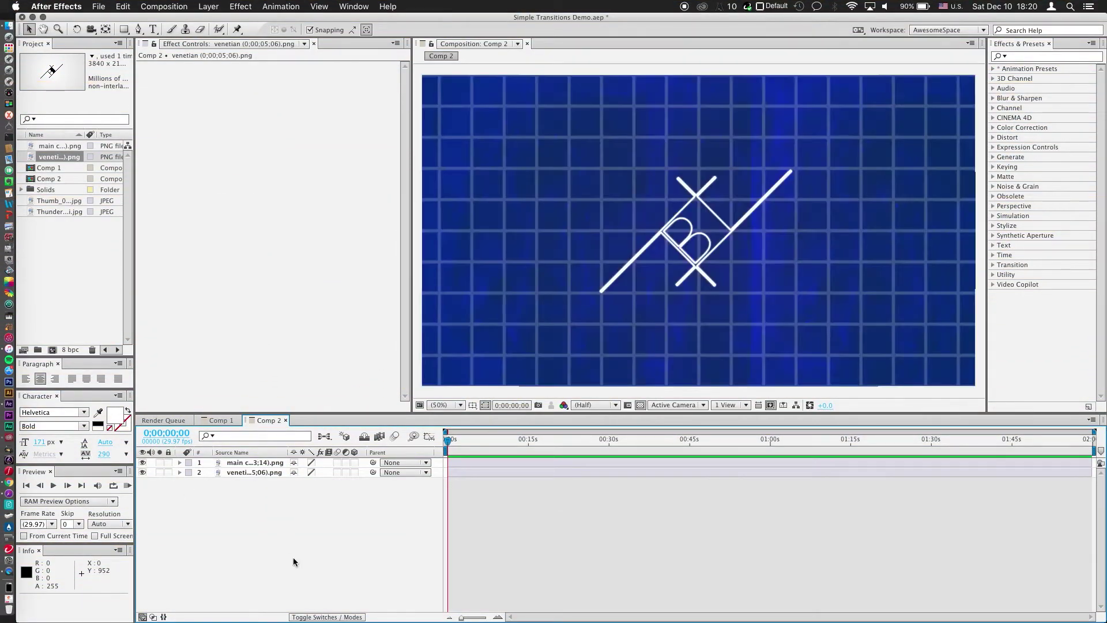
pyautogui.click(1028, 57)
# Apply Venetian Blinds to the blue grid layer via a 'venet' search and test its completion.
pyautogui.write('venet')
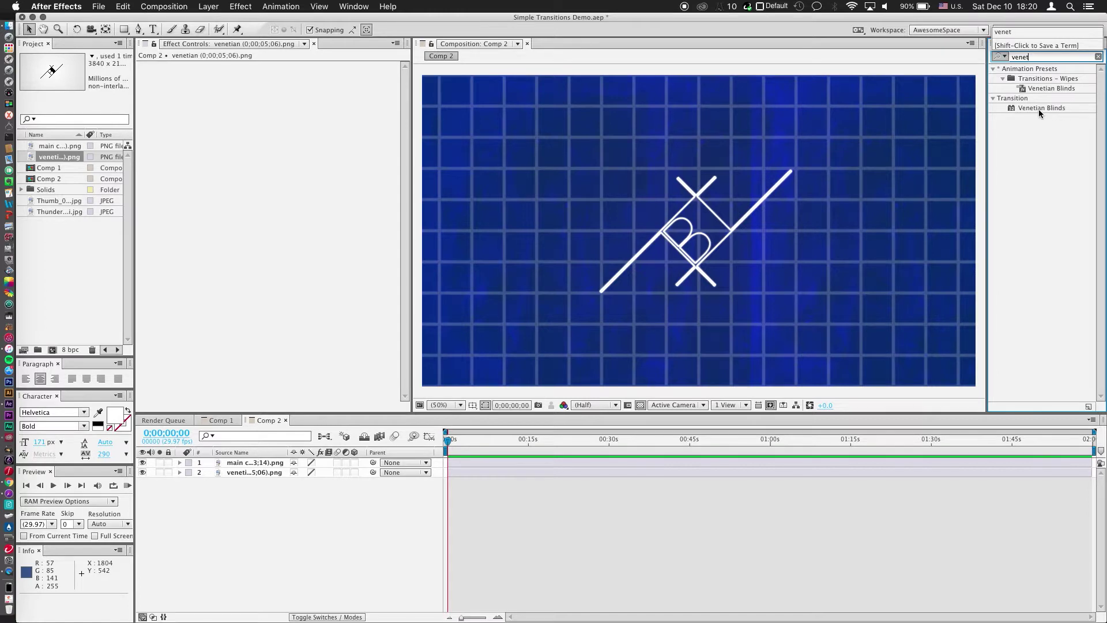
pyautogui.moveTo(1041, 111); pyautogui.dragTo(587, 330)
pyautogui.moveTo(308, 75); pyautogui.dragTo(305, 144)
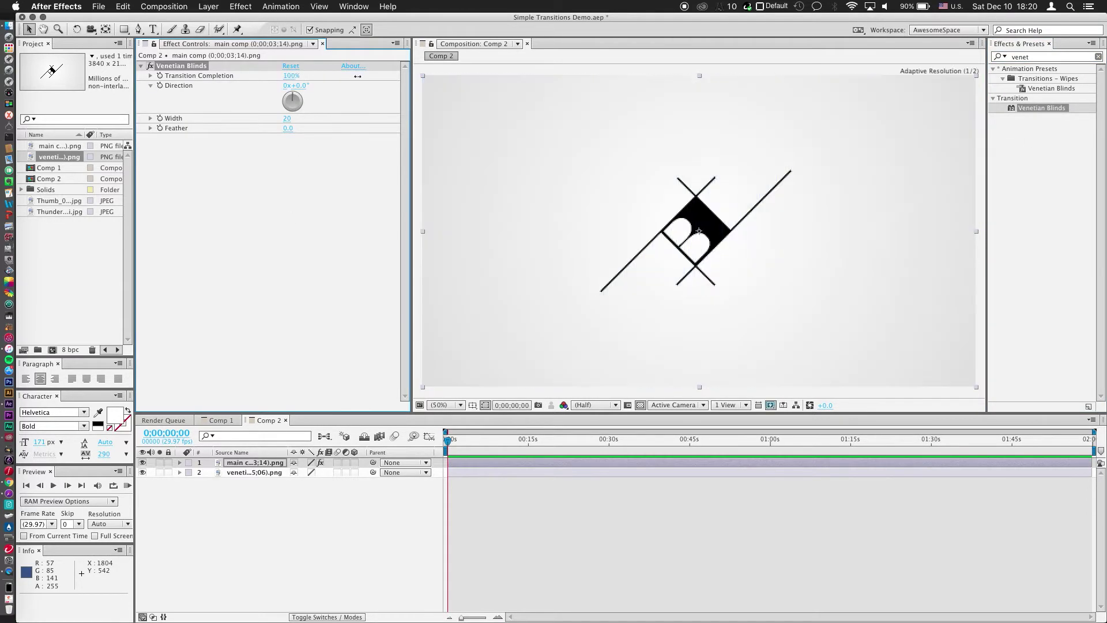
pyautogui.moveTo(291, 75); pyautogui.dragTo(294, 184)
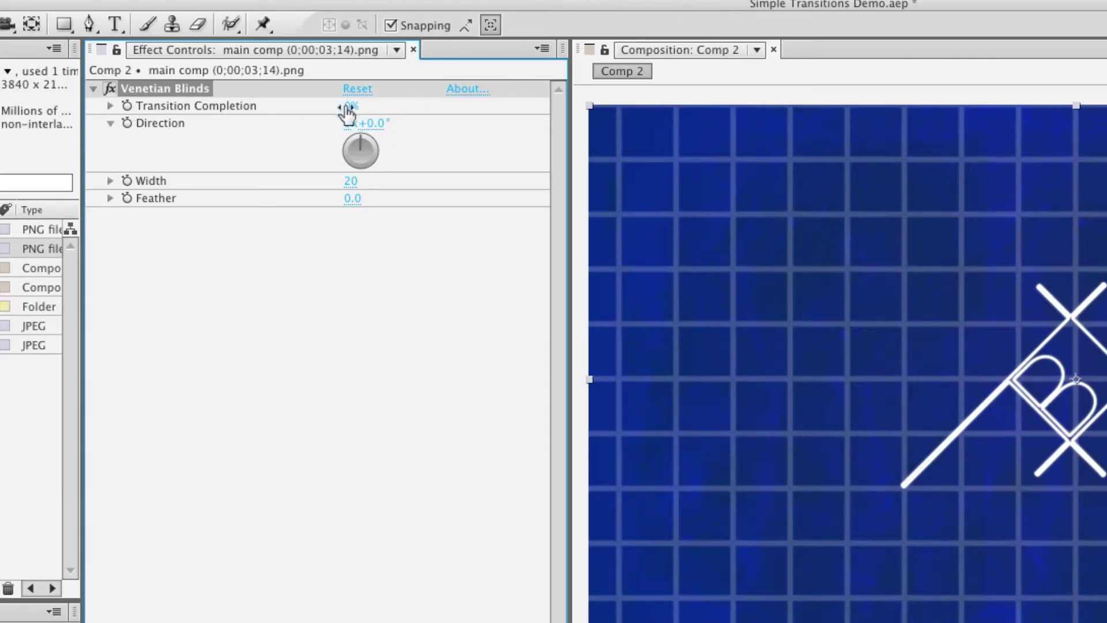
# Widen the blinds to a Width of 250 and return completion to 0%.
pyautogui.moveTo(350, 180); pyautogui.dragTo(372, 173)
pyautogui.click(353, 181)
pyautogui.write('100')
pyautogui.press('Return')
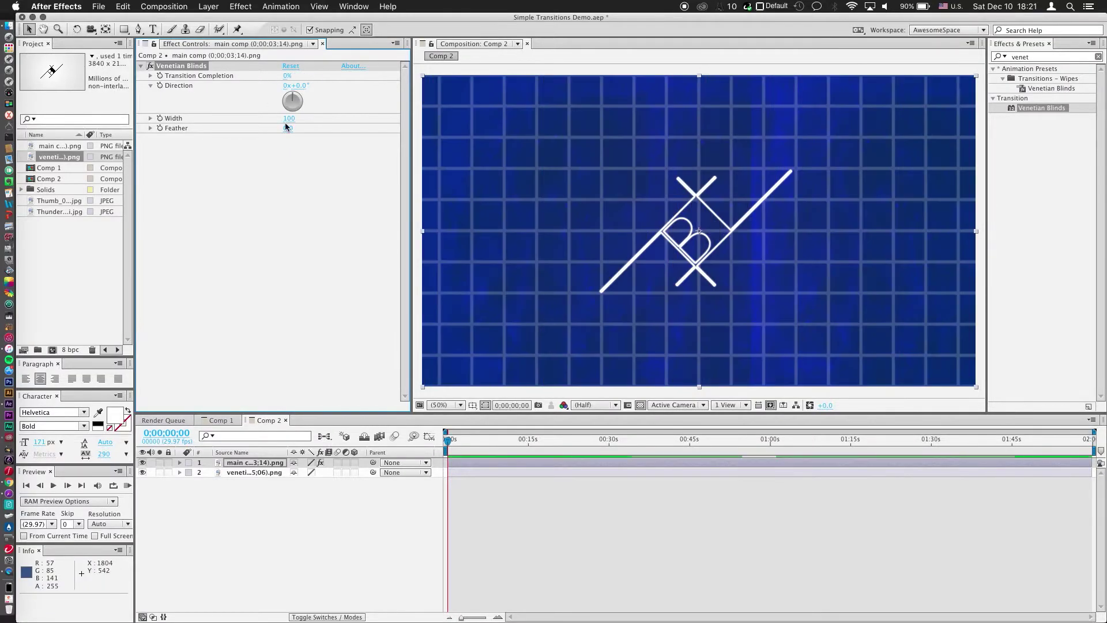
pyautogui.click(288, 118)
pyautogui.write('200')
pyautogui.press('Return')
pyautogui.click(289, 118)
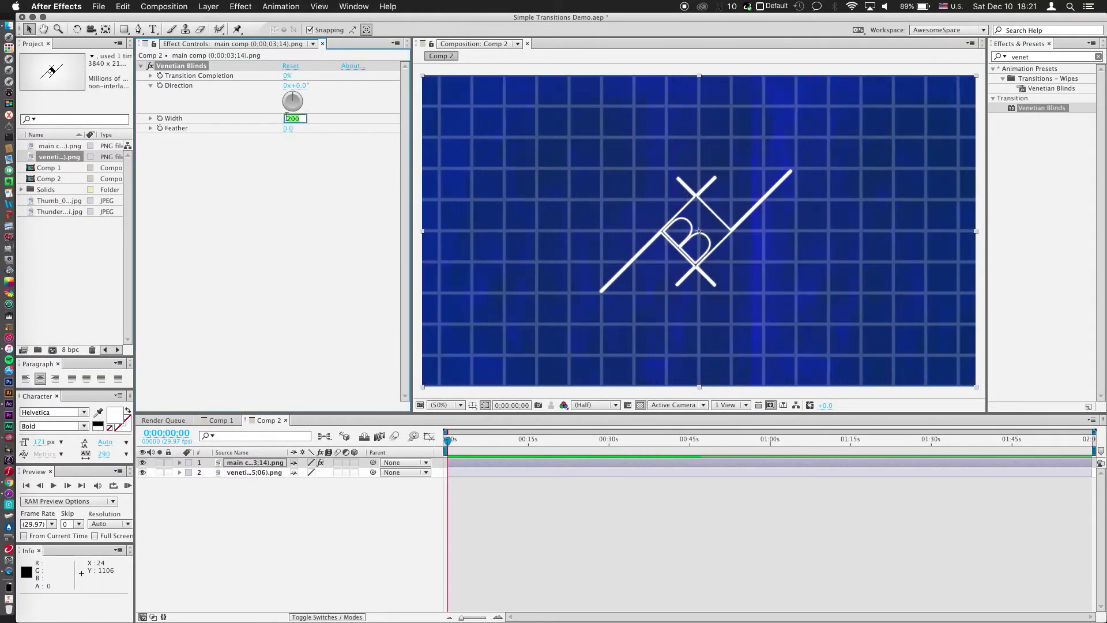
pyautogui.write('250')
pyautogui.press('Return')
pyautogui.moveTo(288, 76)
pyautogui.mouseDown()
pyautogui.moveTo(327, 70)
pyautogui.moveTo(277, 71)
pyautogui.mouseUp()
pyautogui.moveTo(461, 618); pyautogui.dragTo(483, 618)
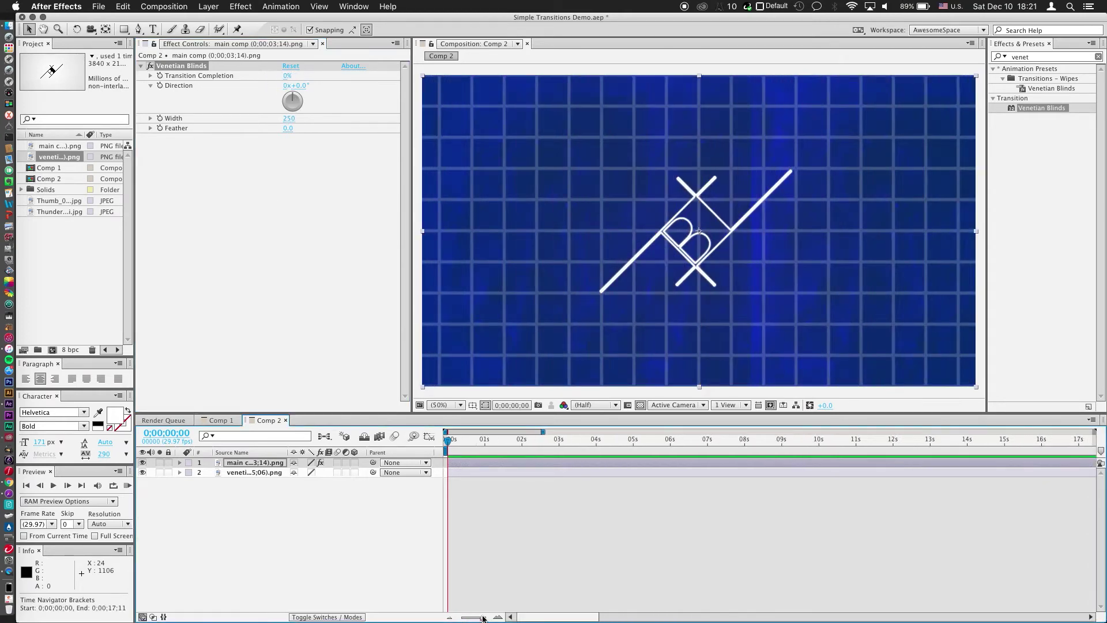
pyautogui.click(160, 75)
# Keyframe Transition Completion at 100% at 2 seconds and preview with a 4-second work area.
pyautogui.click(522, 439)
pyautogui.click(288, 75)
pyautogui.write('100')
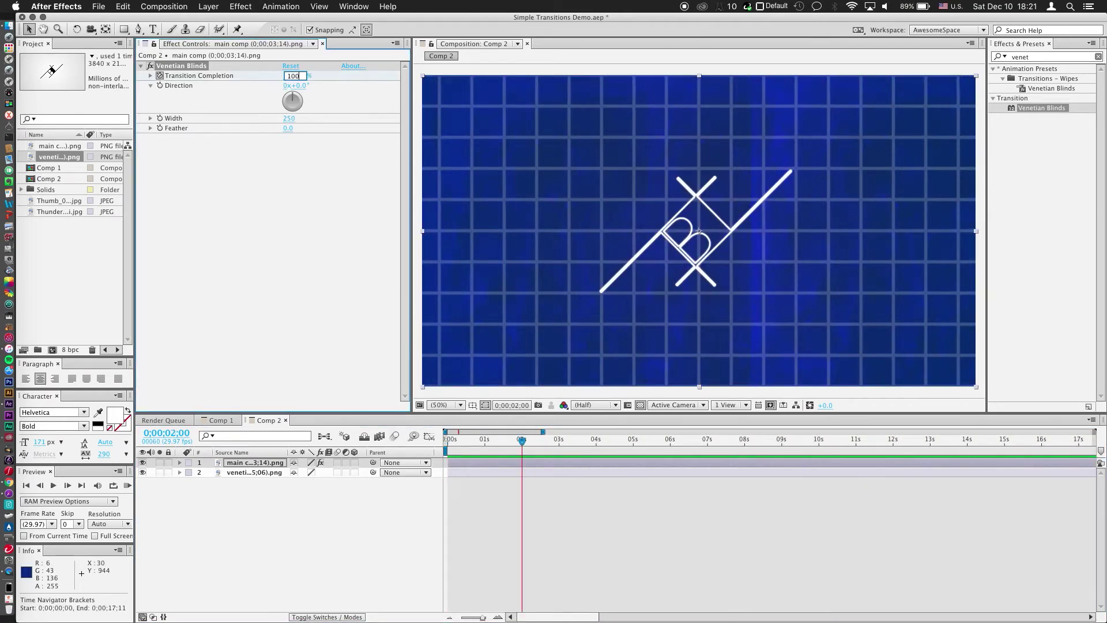
pyautogui.press('Return')
pyautogui.moveTo(482, 618); pyautogui.dragTo(482, 618)
pyautogui.moveTo(494, 450); pyautogui.dragTo(580, 450)
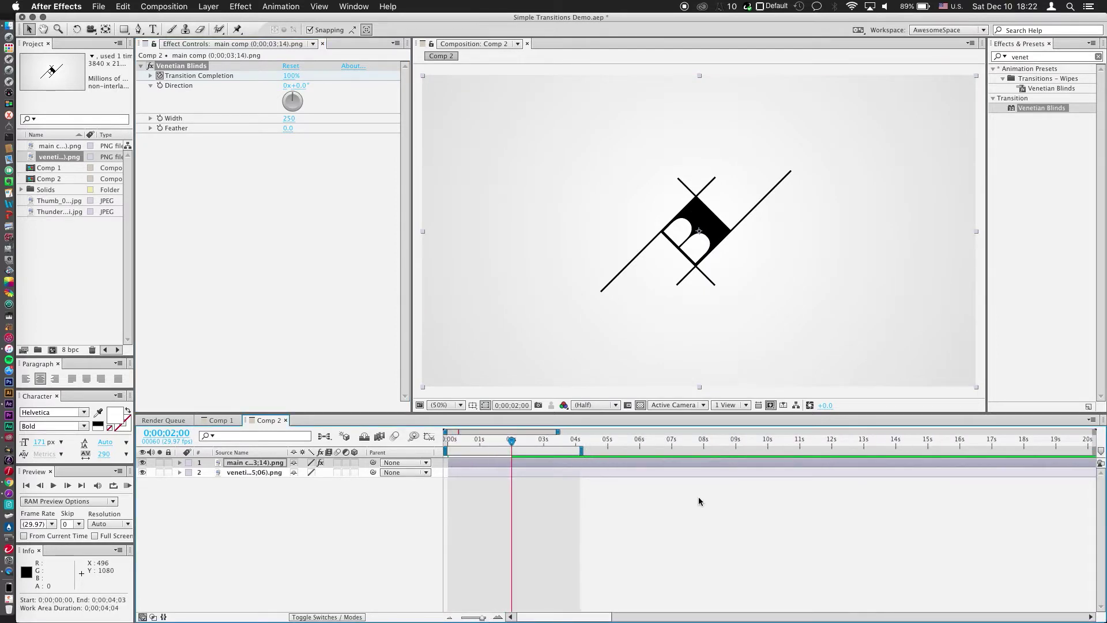
pyautogui.press('KP_0')
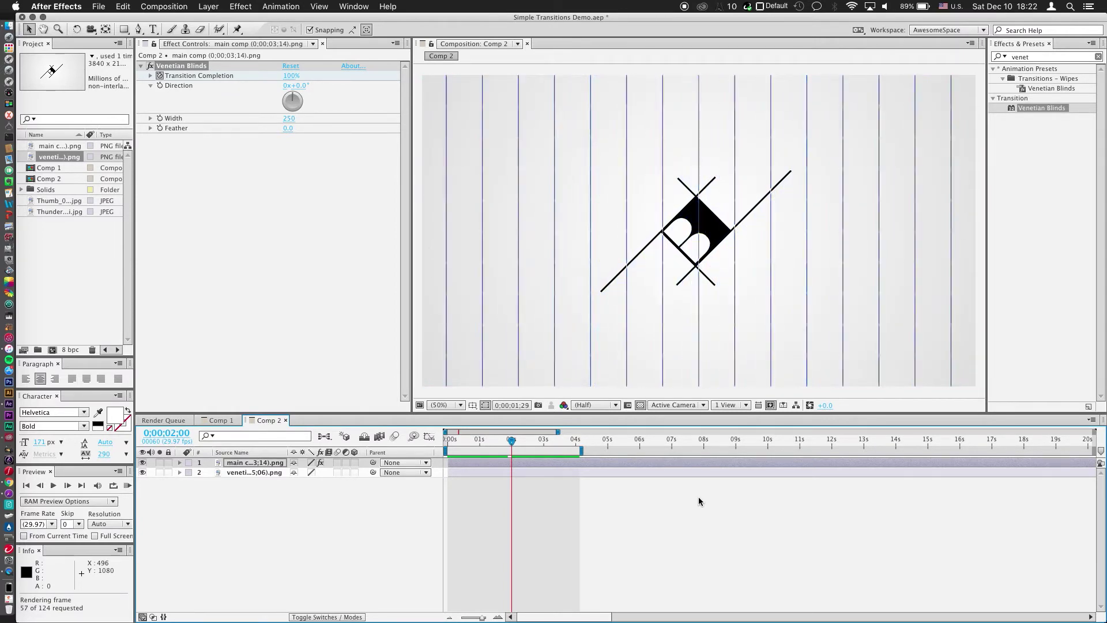
pyautogui.press('space')
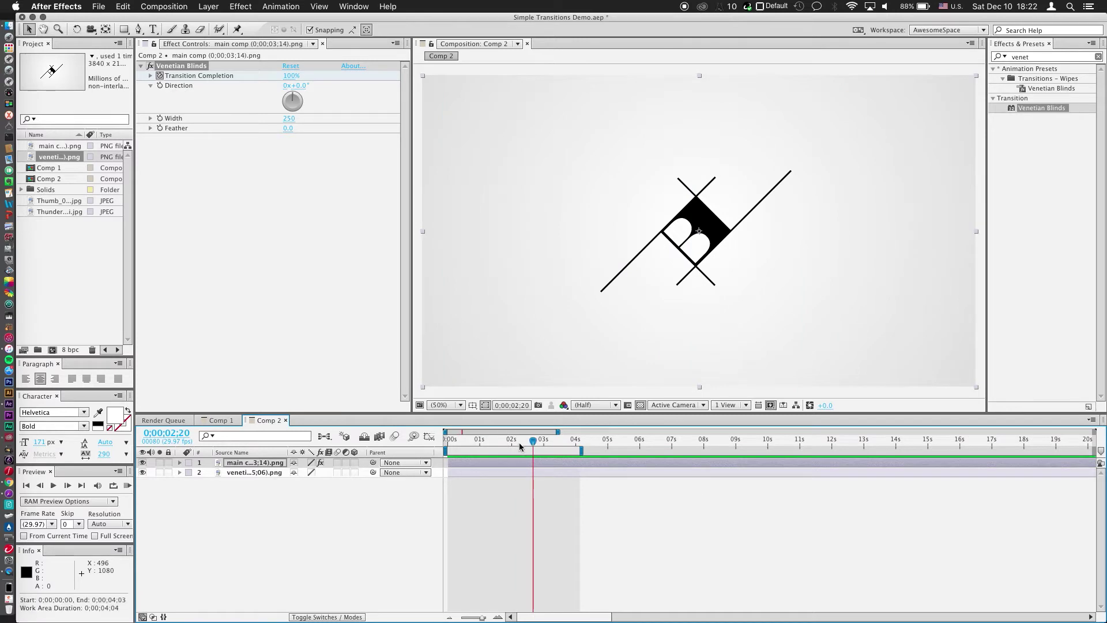
pyautogui.moveTo(520, 446); pyautogui.dragTo(467, 473)
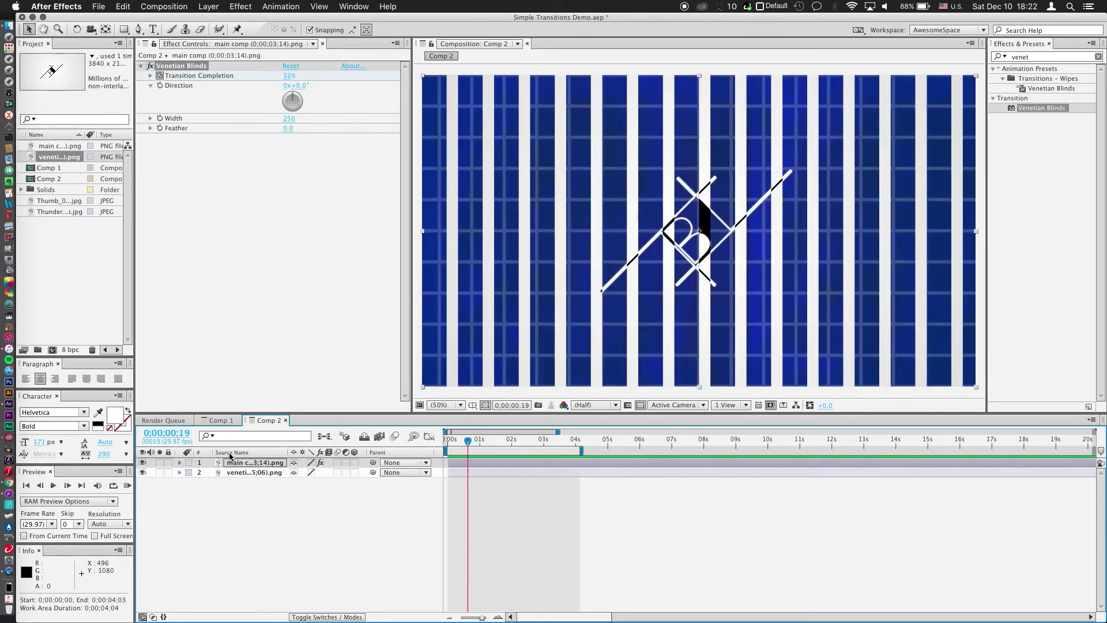
# Apply Easy Ease to the completion keyframes and preview the eased transition.
pyautogui.click(250, 463)
pyautogui.press('u')
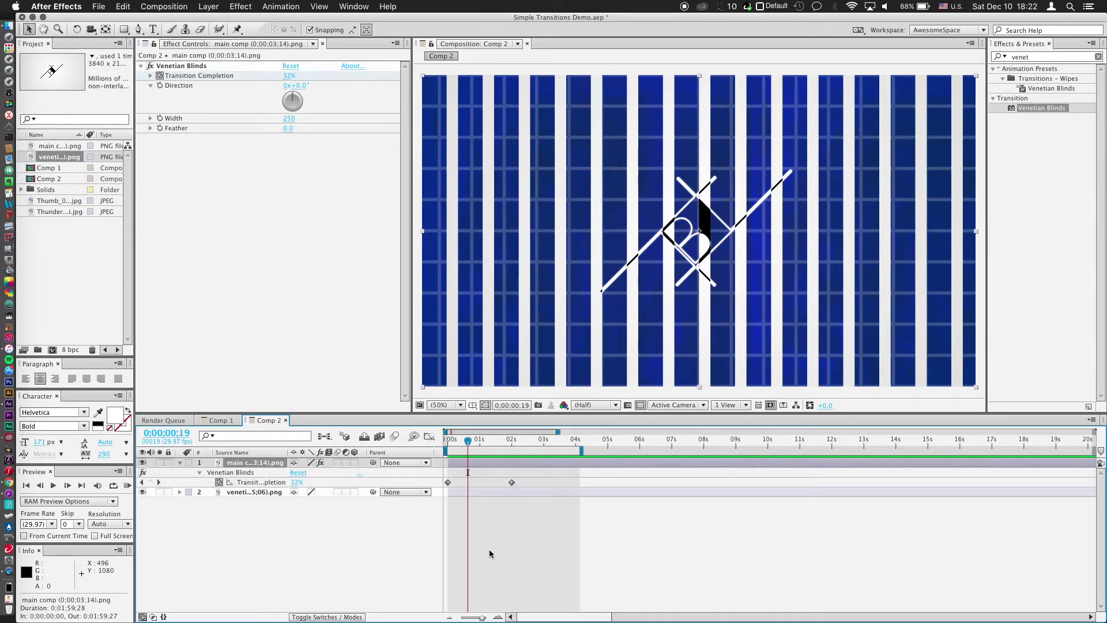
pyautogui.click(512, 482)
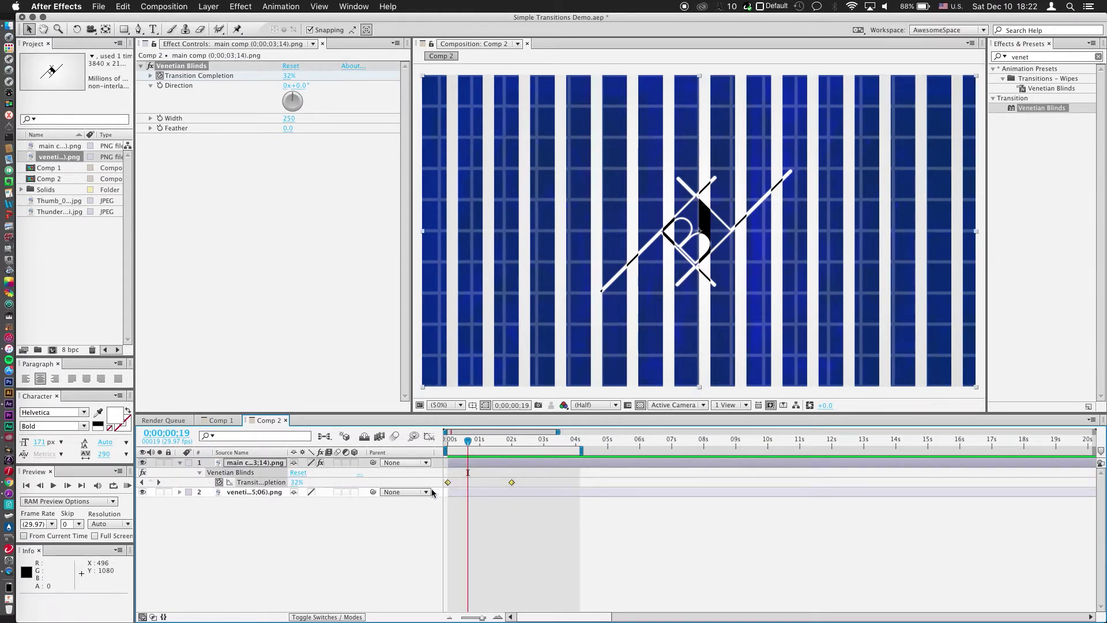
pyautogui.rightClick(448, 483)
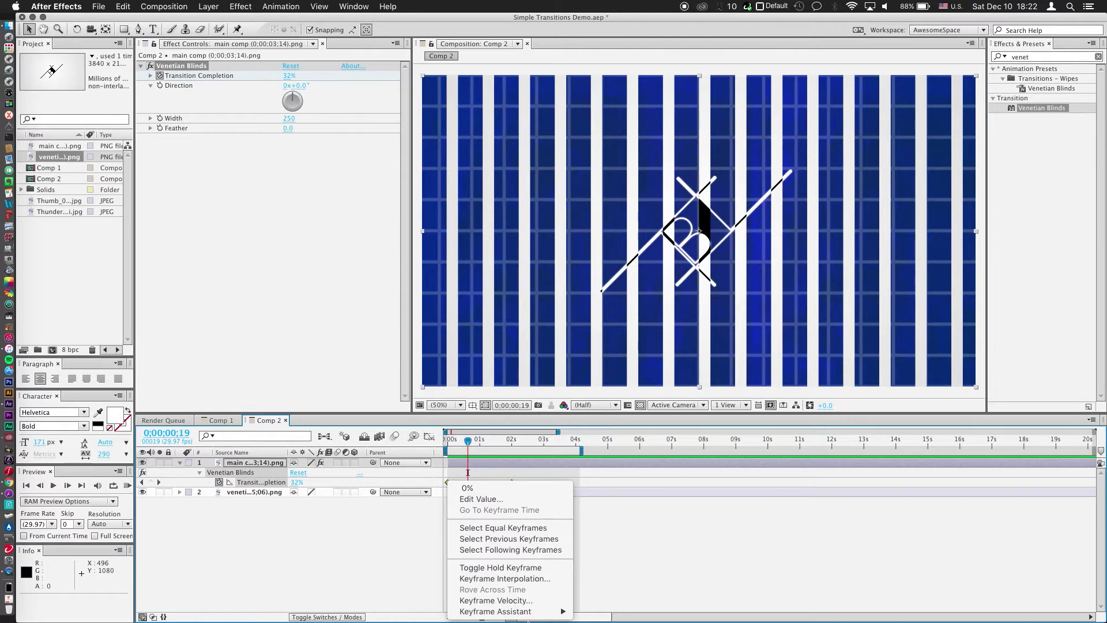
pyautogui.moveTo(547, 615)
pyautogui.click(603, 546)
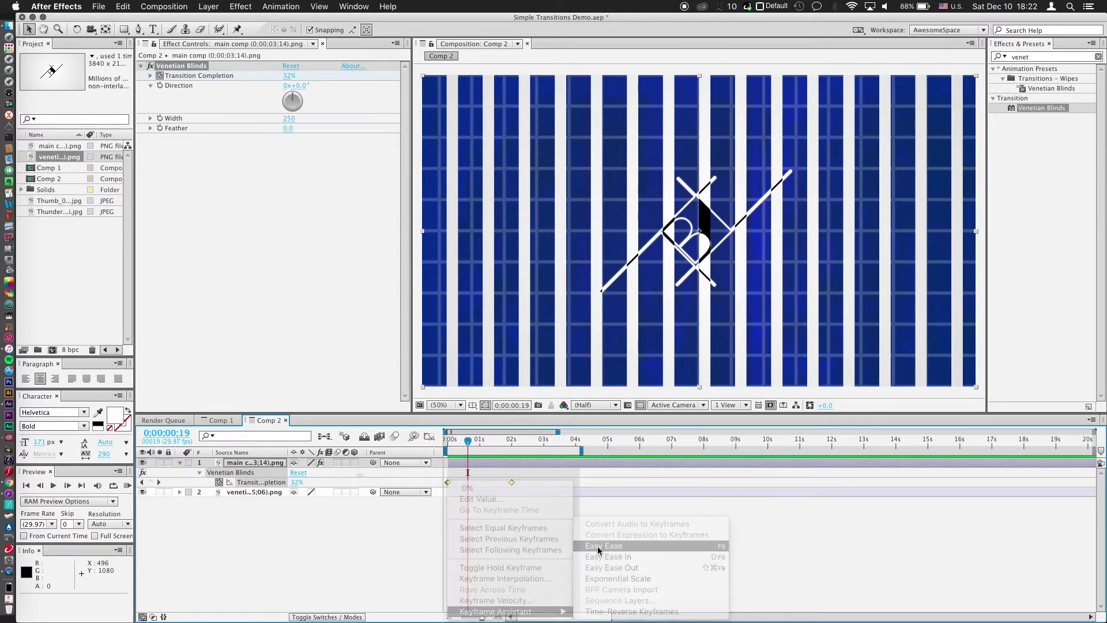
pyautogui.press('KP_0')
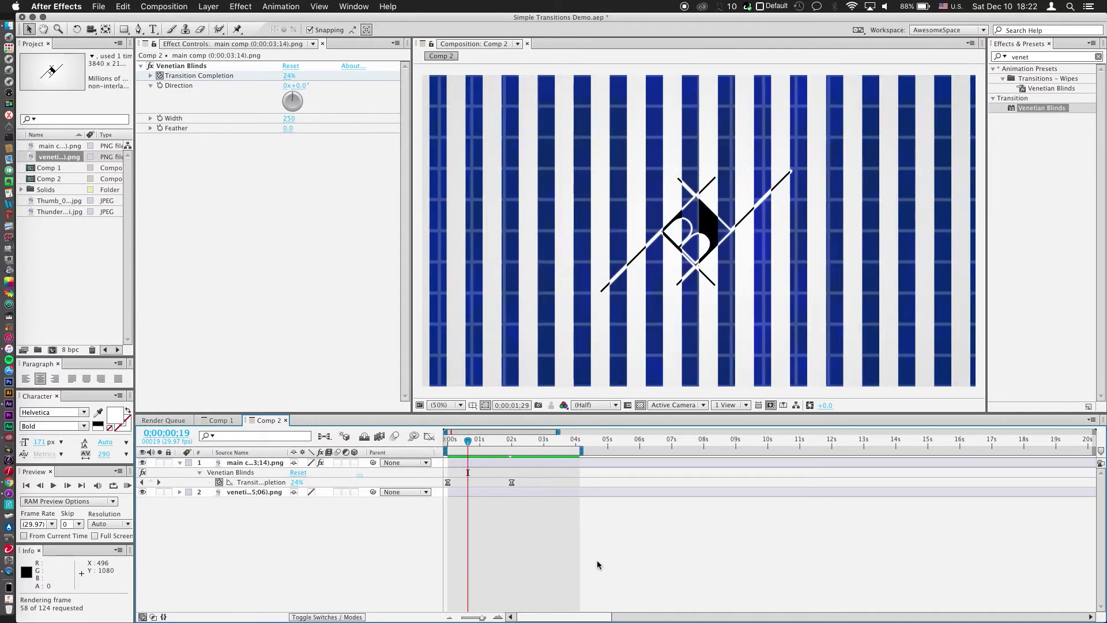
# In the Graph Editor, lengthen the ease into the 100% keyframe at 2 seconds, then preview.
pyautogui.press('space')
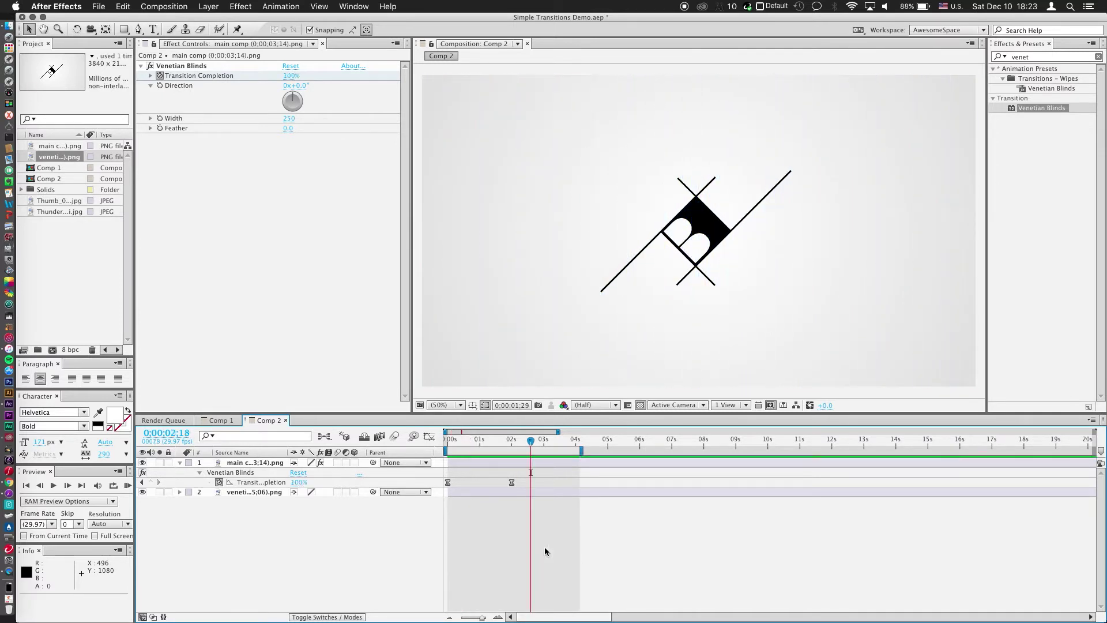
pyautogui.moveTo(500, 439); pyautogui.dragTo(485, 439)
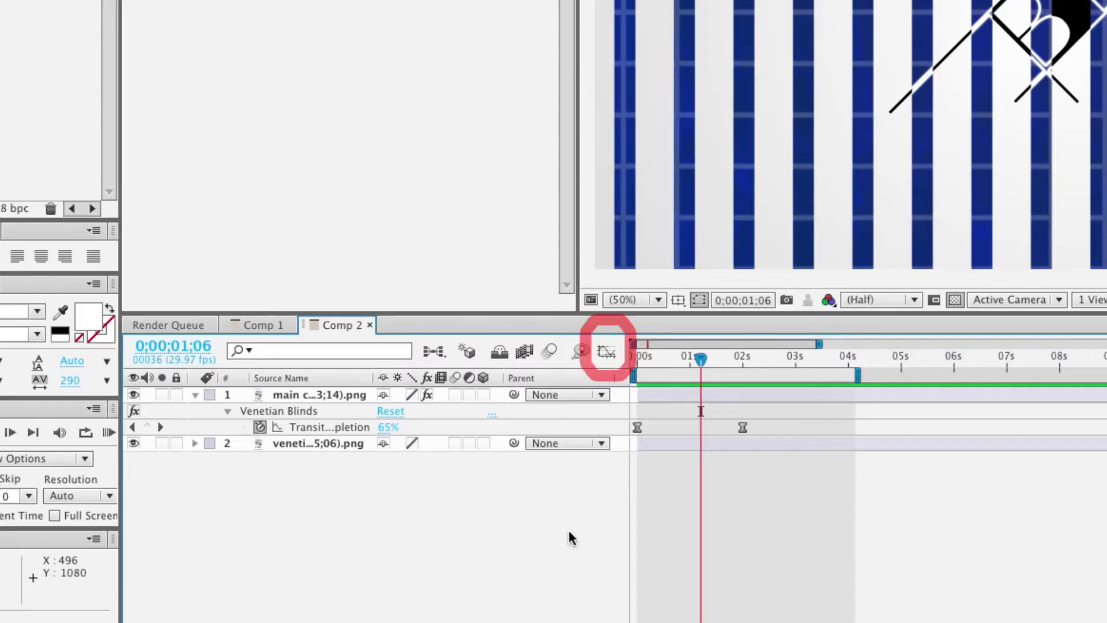
pyautogui.click(606, 352)
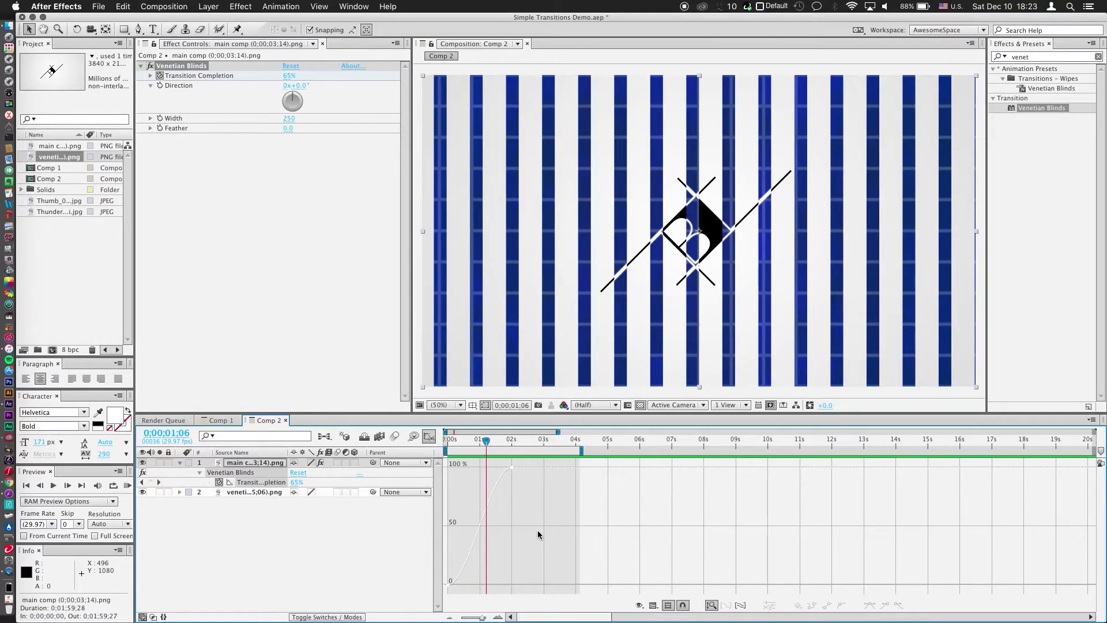
pyautogui.press('`')
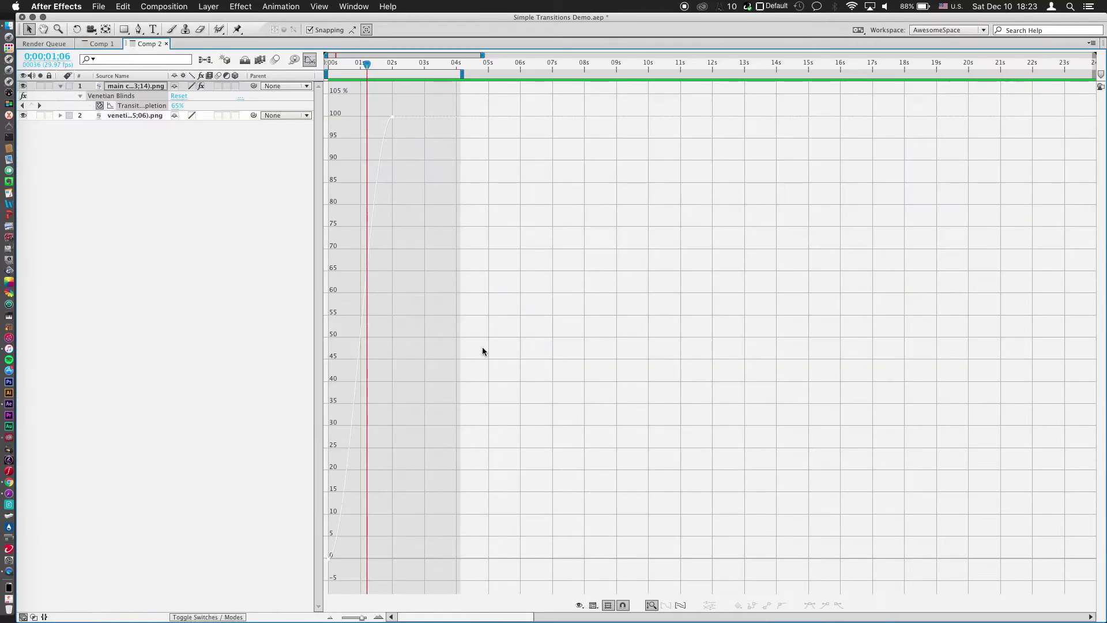
pyautogui.moveTo(386, 129)
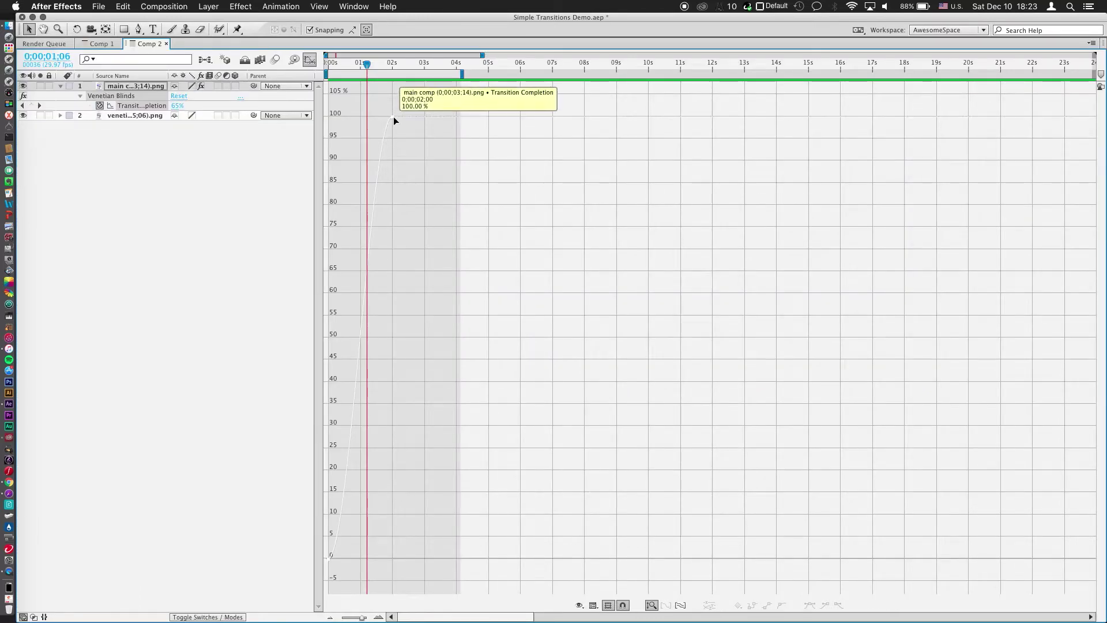
pyautogui.click(393, 116)
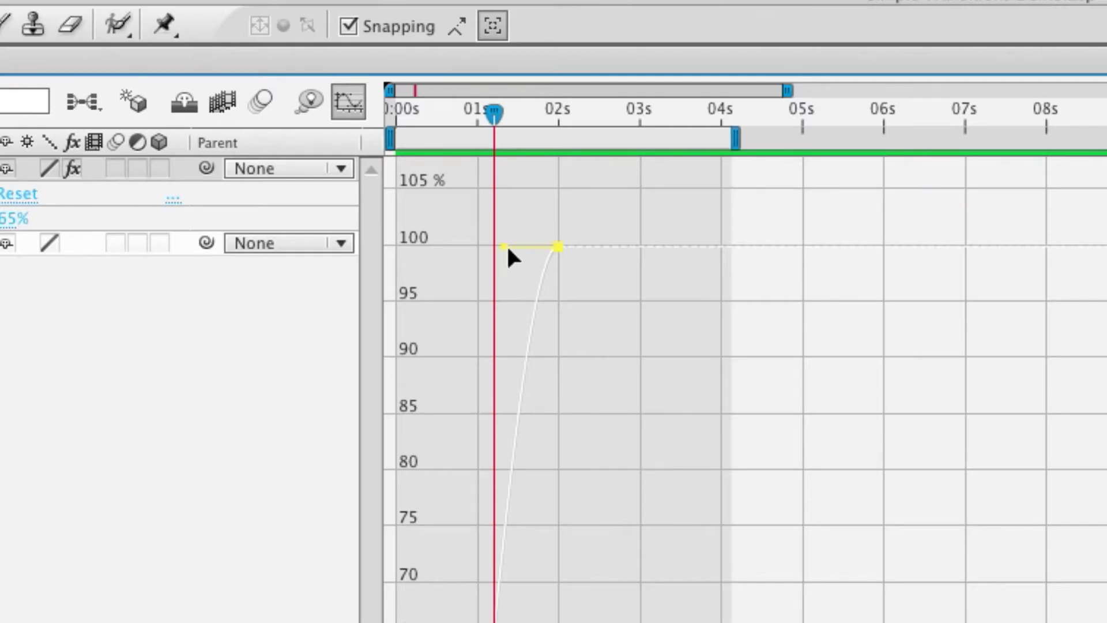
pyautogui.moveTo(507, 249); pyautogui.dragTo(327, 248)
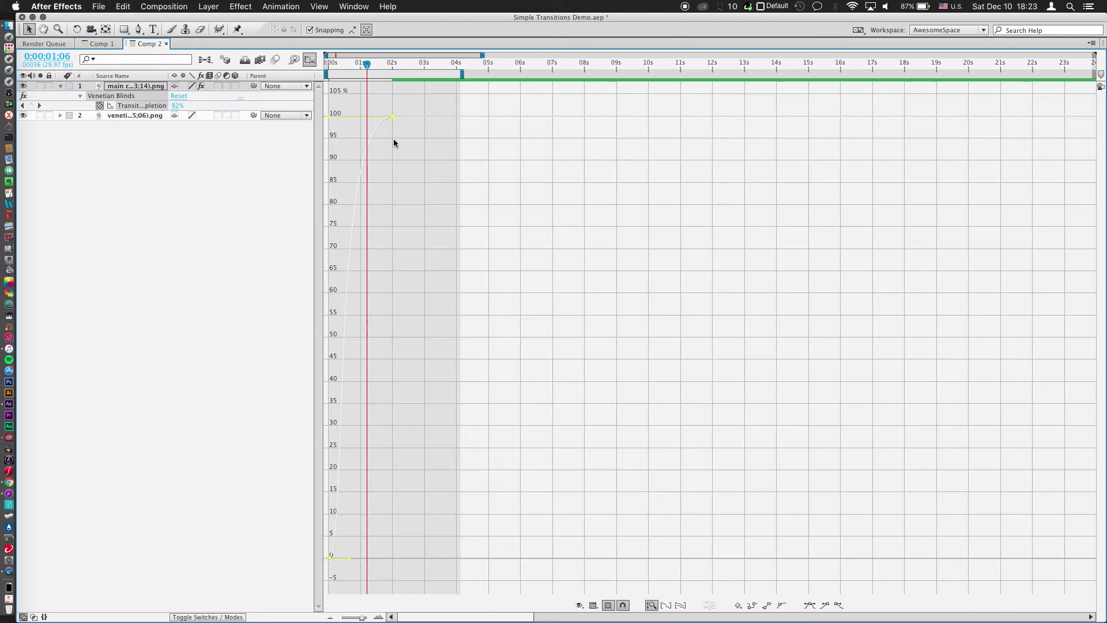
pyautogui.press('`')
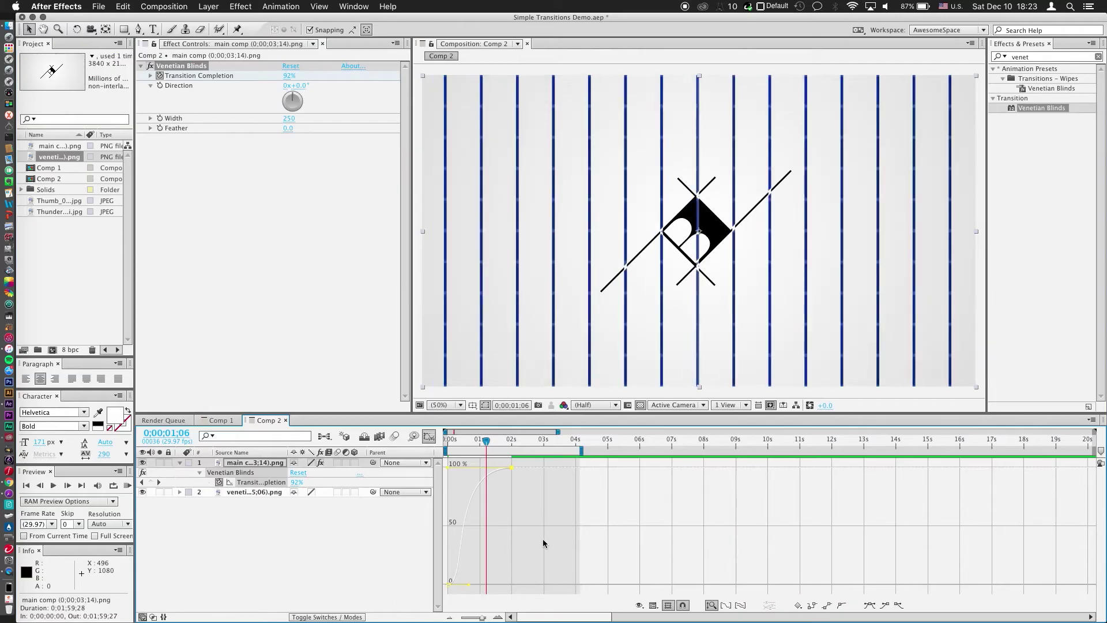
pyautogui.press('KP_0')
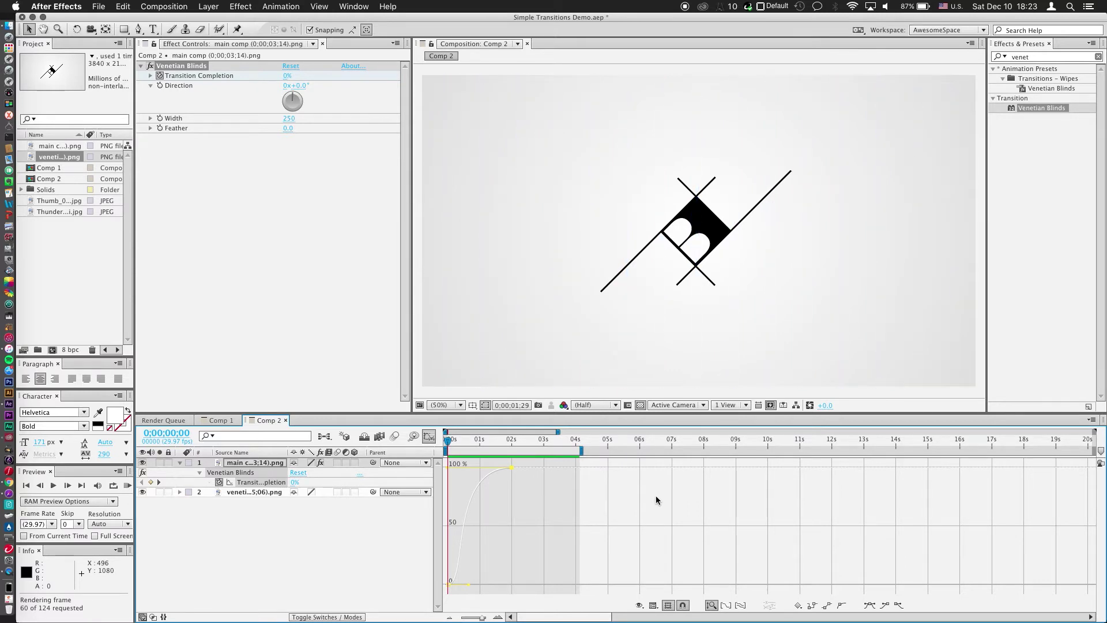
pyautogui.moveTo(452, 440); pyautogui.dragTo(524, 439)
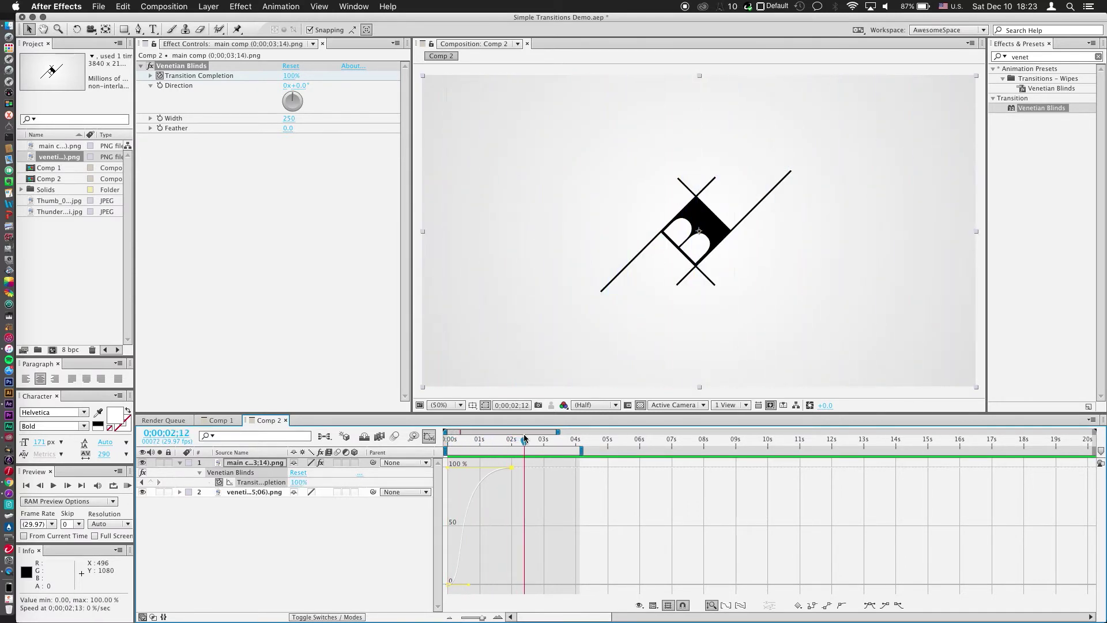
# Rotate the Venetian Blinds Direction to 45° and preview the diagonal sweep.
pyautogui.click(470, 440)
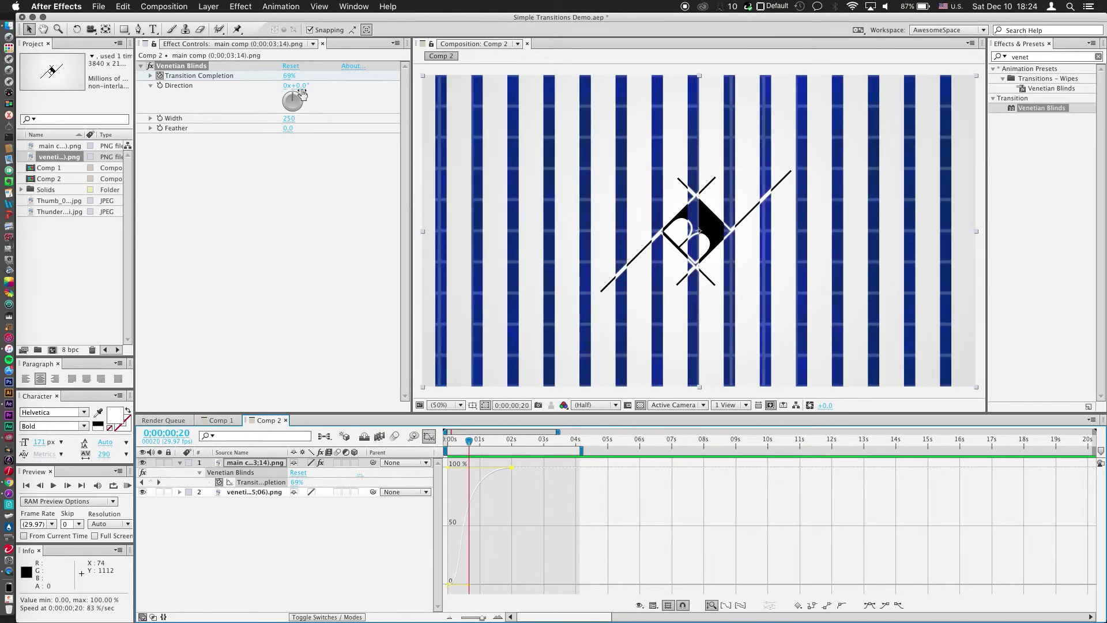
pyautogui.moveTo(299, 89); pyautogui.dragTo(537, 71)
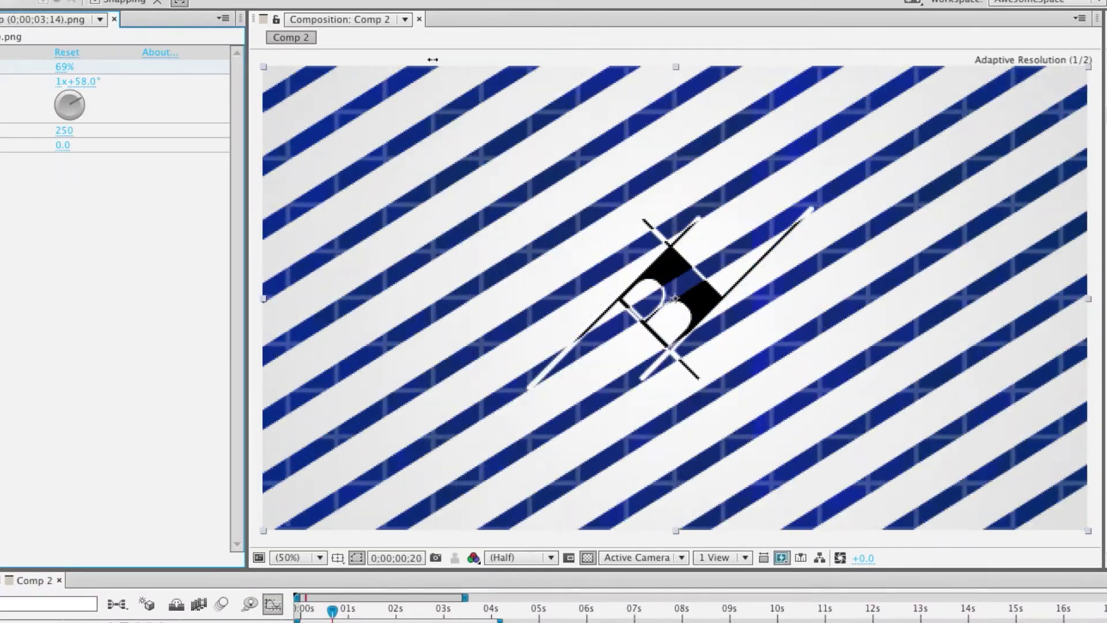
pyautogui.moveTo(432, 60); pyautogui.dragTo(461, 59)
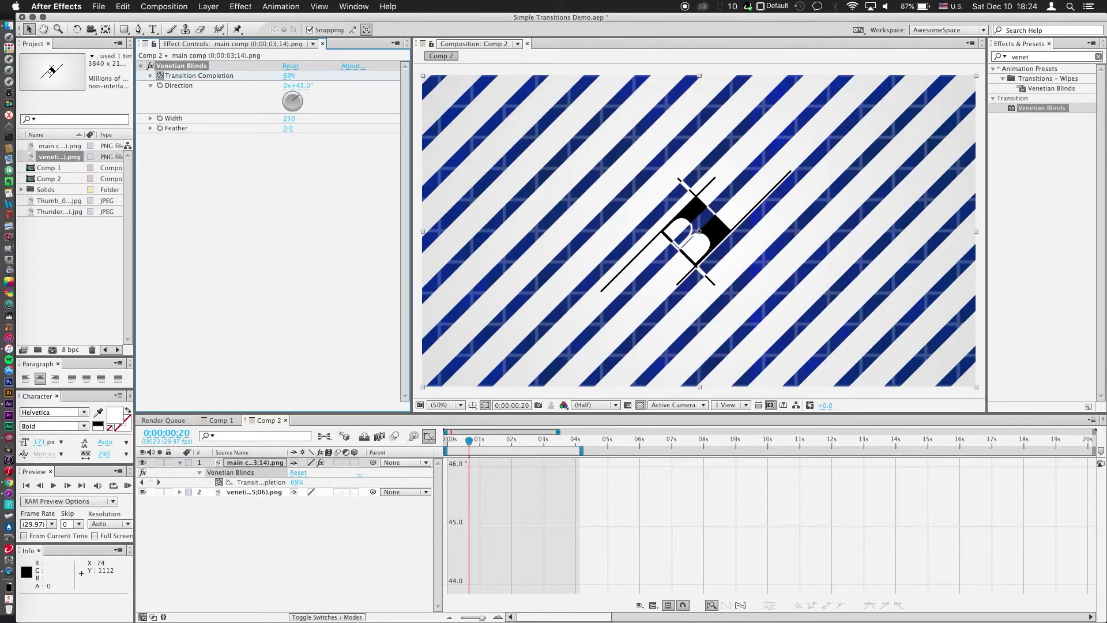
pyautogui.press('space')
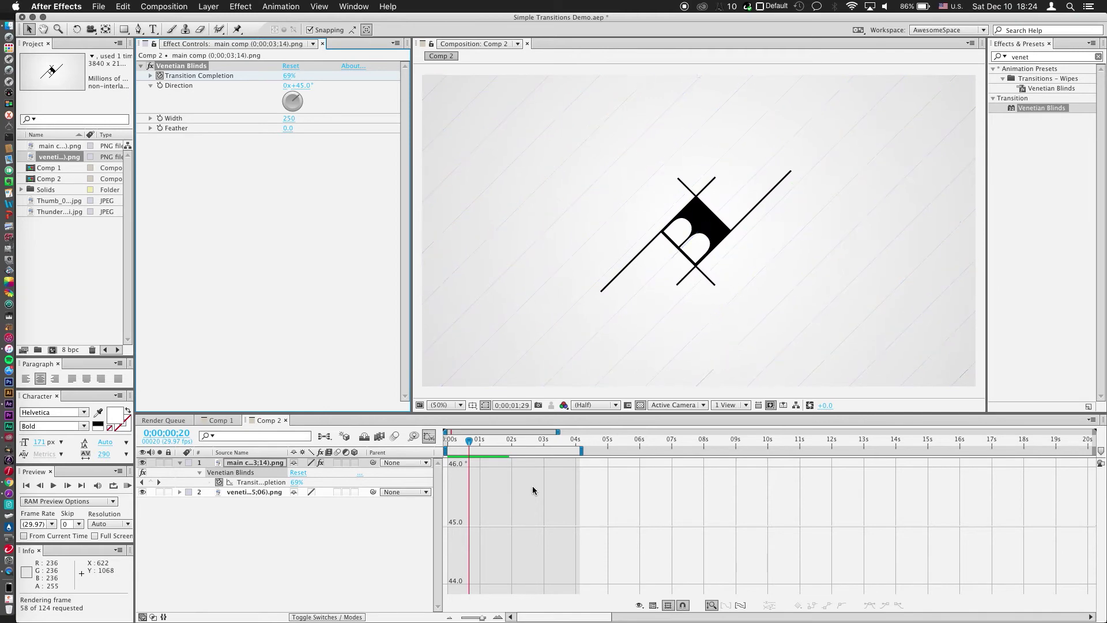
pyautogui.press('space')
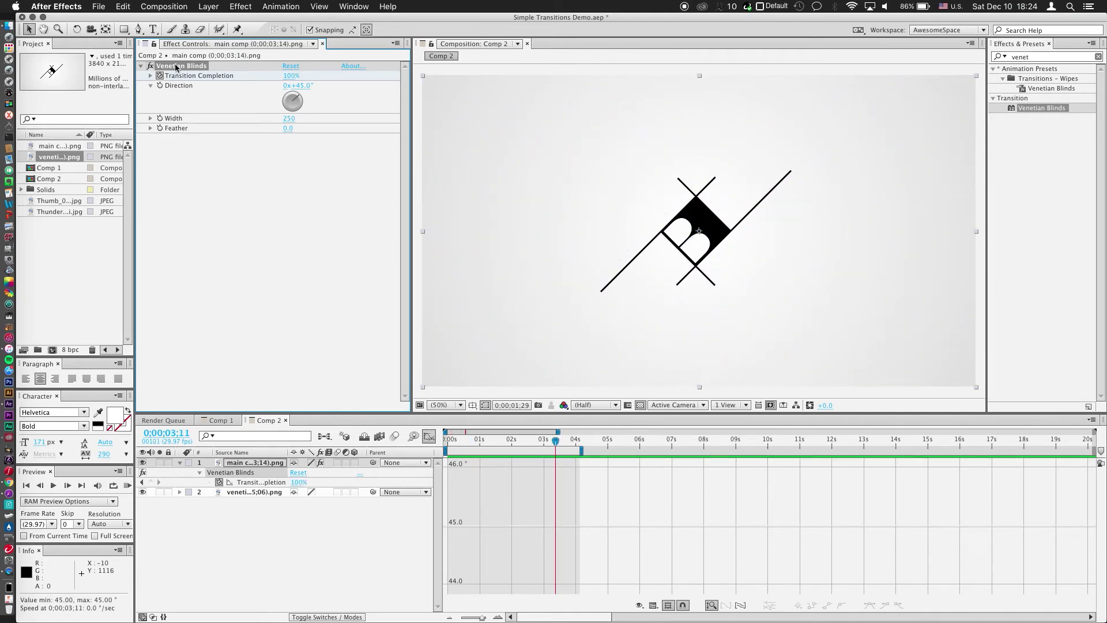
# Delete the Venetian Blinds effect and reselect the top logo layer.
pyautogui.press('Delete')
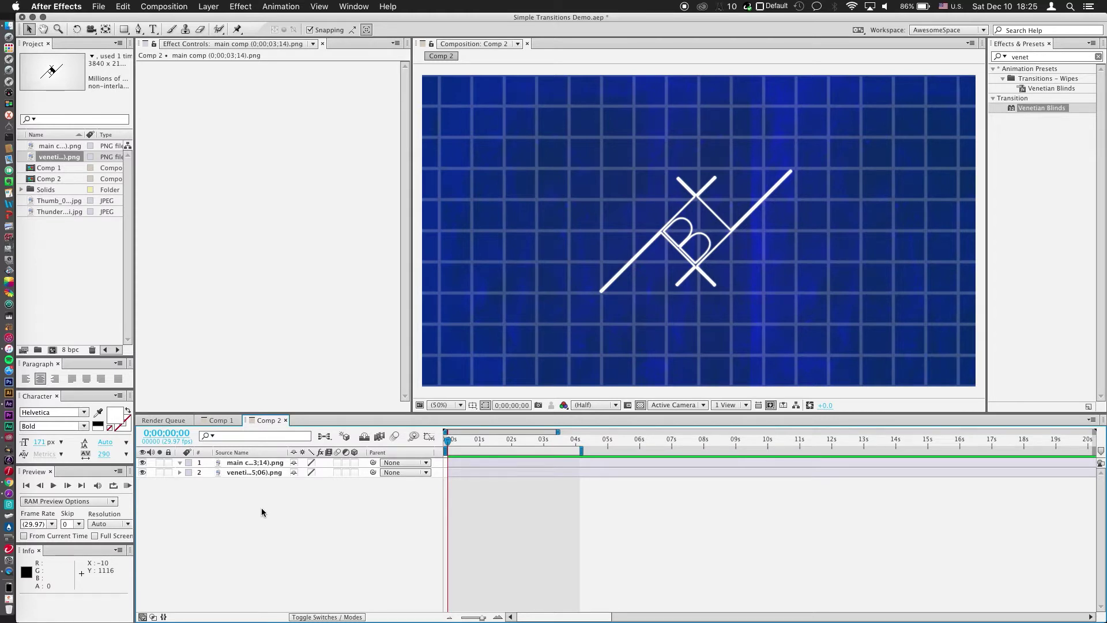
pyautogui.click(263, 463)
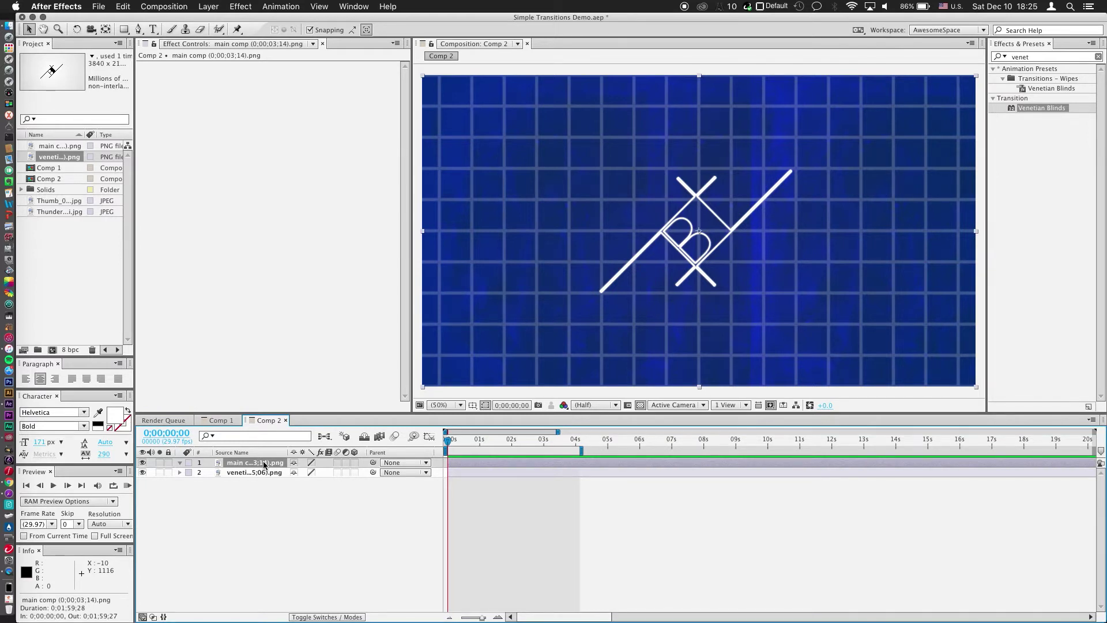
pyautogui.hotkey('ctrl', 'space')
# Apply Card Wipe to the top layer via a 'card' search and test completion and transition width.
pyautogui.write('card')
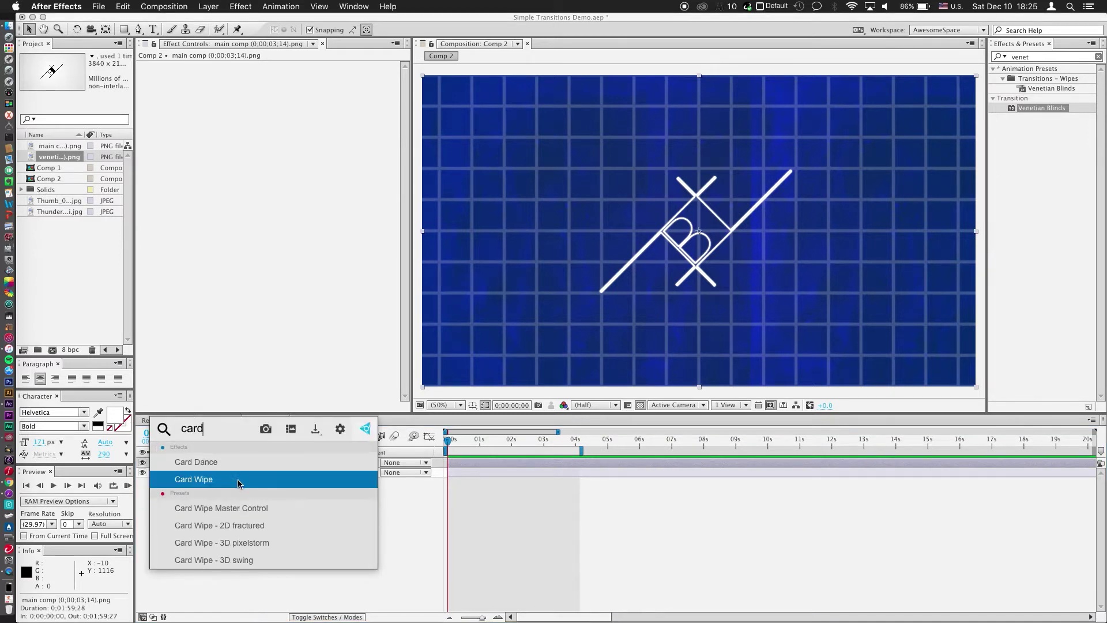
pyautogui.click(233, 483)
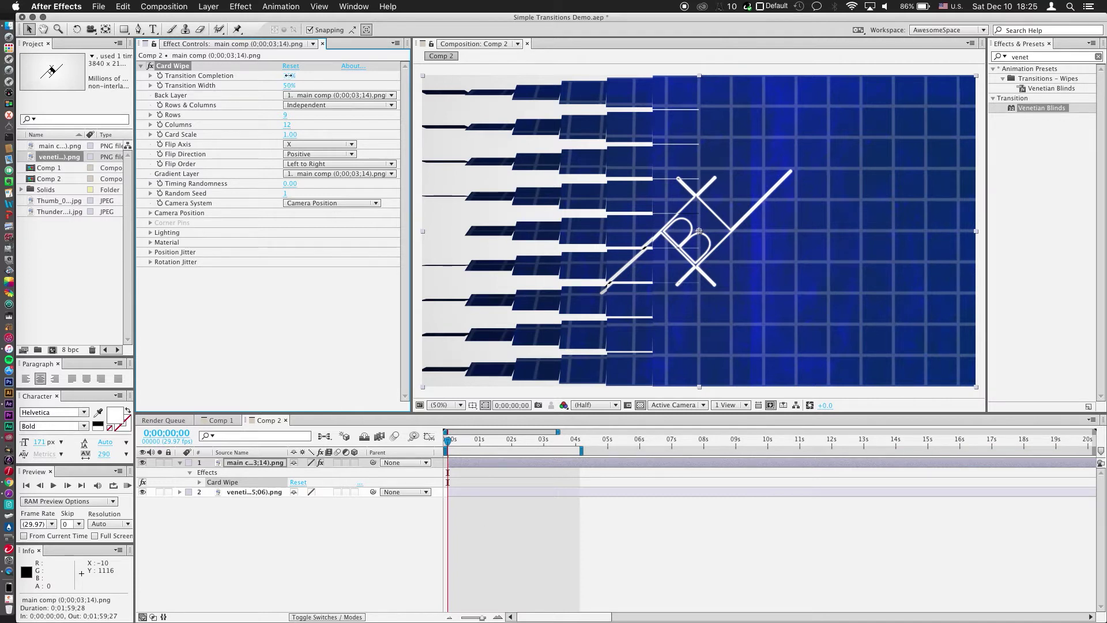
pyautogui.moveTo(268, 77); pyautogui.dragTo(255, 78)
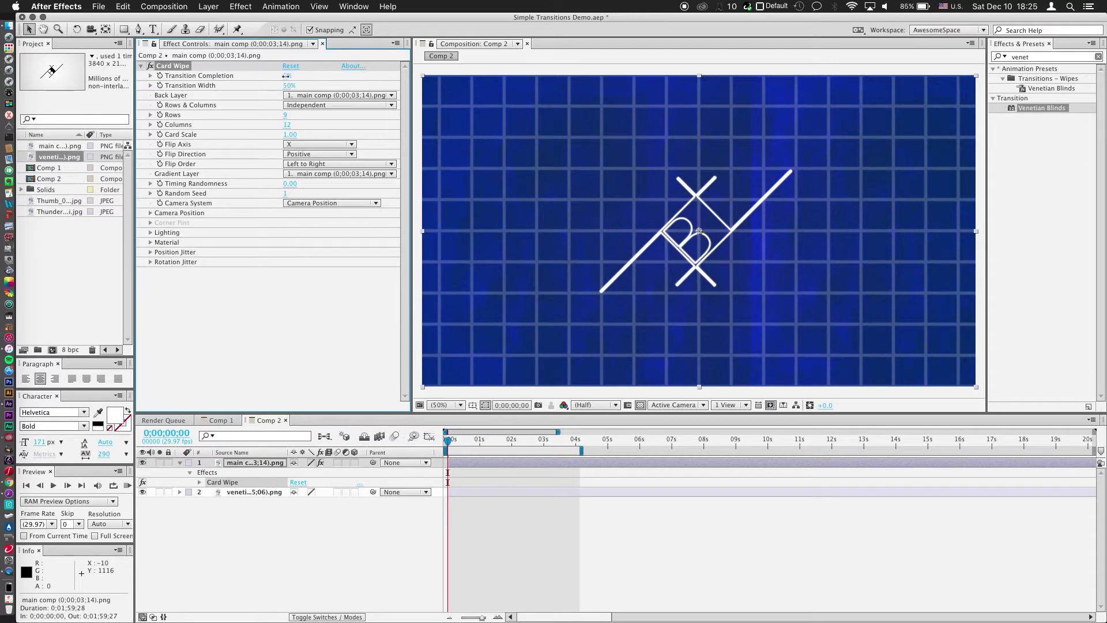
pyautogui.moveTo(287, 75); pyautogui.dragTo(352, 73)
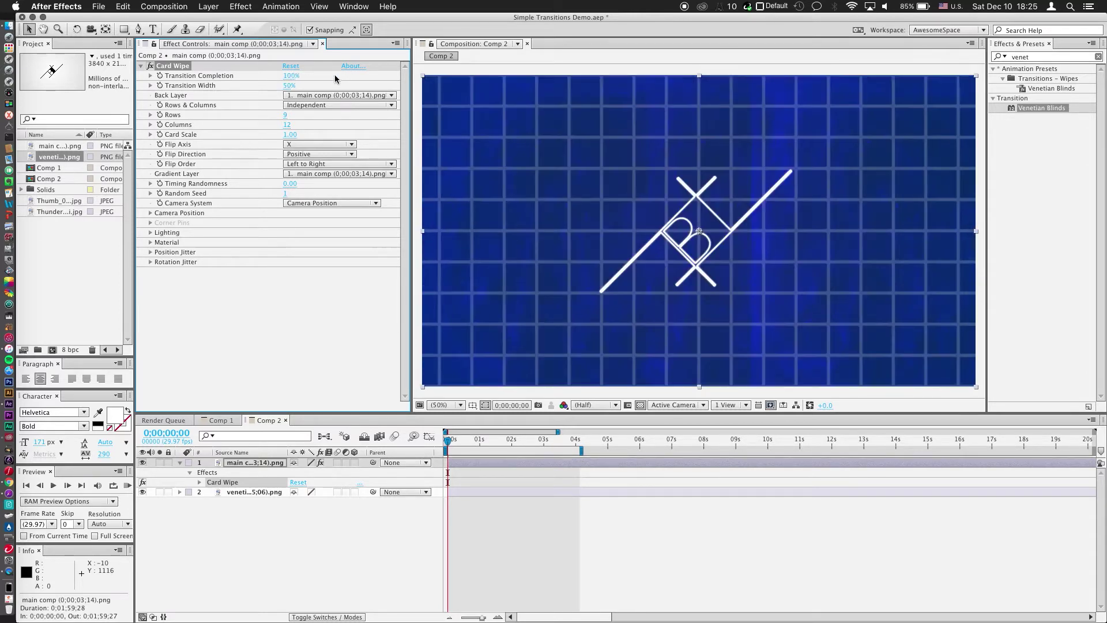
pyautogui.click(294, 78)
pyautogui.press('Return')
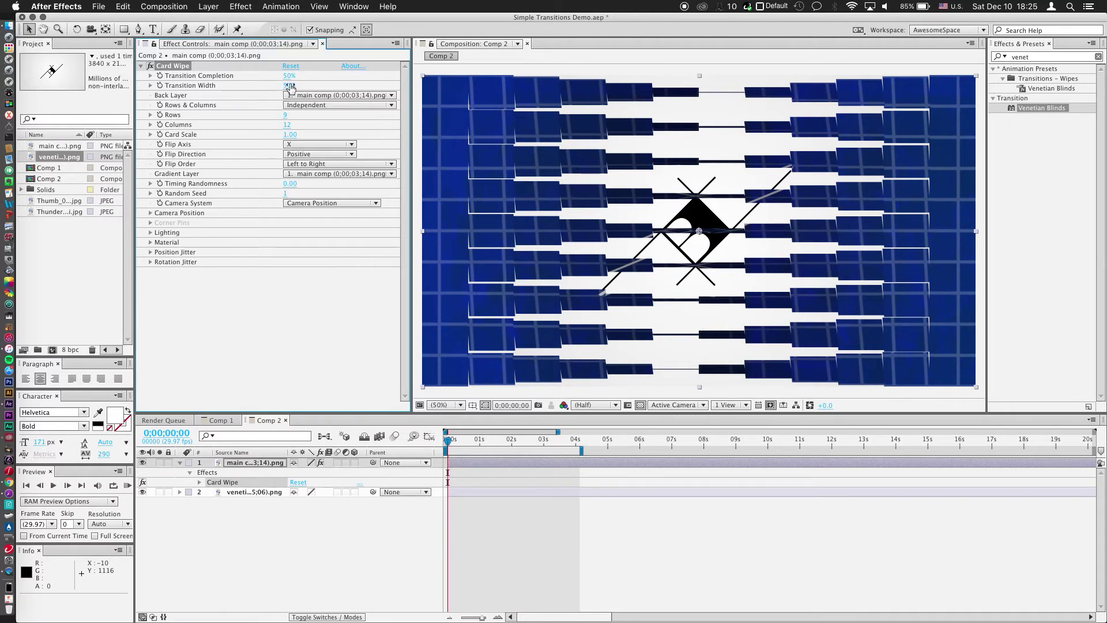
pyautogui.moveTo(288, 85); pyautogui.dragTo(288, 79)
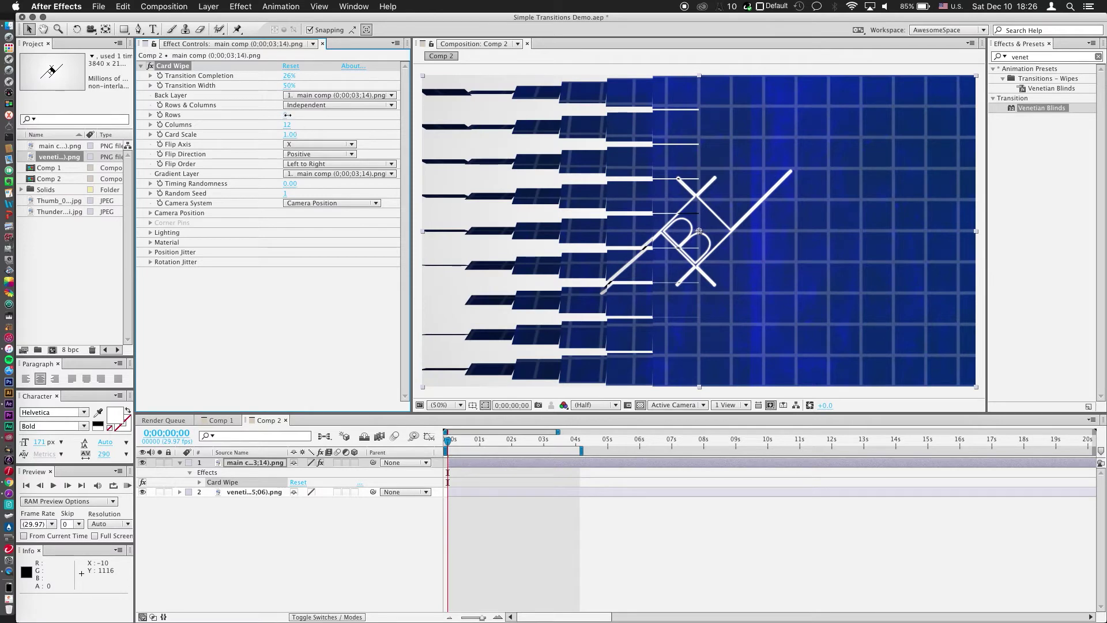
# Try 30 rows and 50 columns, then reduce Card Wipe to 1 row and 1 column.
pyautogui.moveTo(286, 116); pyautogui.dragTo(295, 115)
pyautogui.moveTo(289, 76)
pyautogui.mouseDown()
pyautogui.moveTo(304, 106)
pyautogui.moveTo(276, 93)
pyautogui.mouseUp()
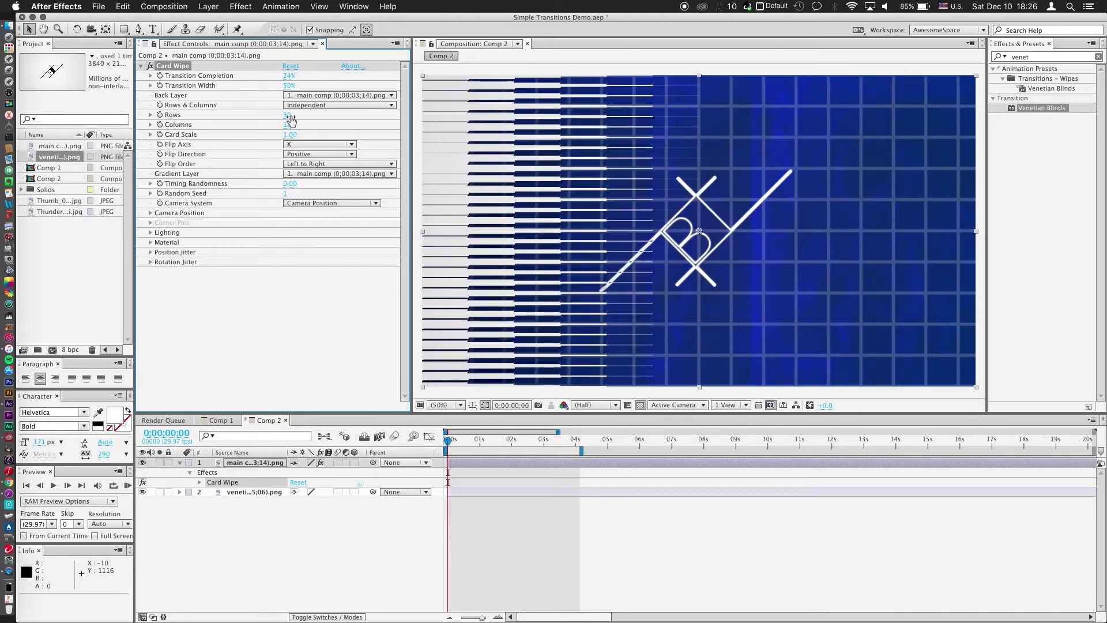
pyautogui.moveTo(288, 125); pyautogui.dragTo(315, 127)
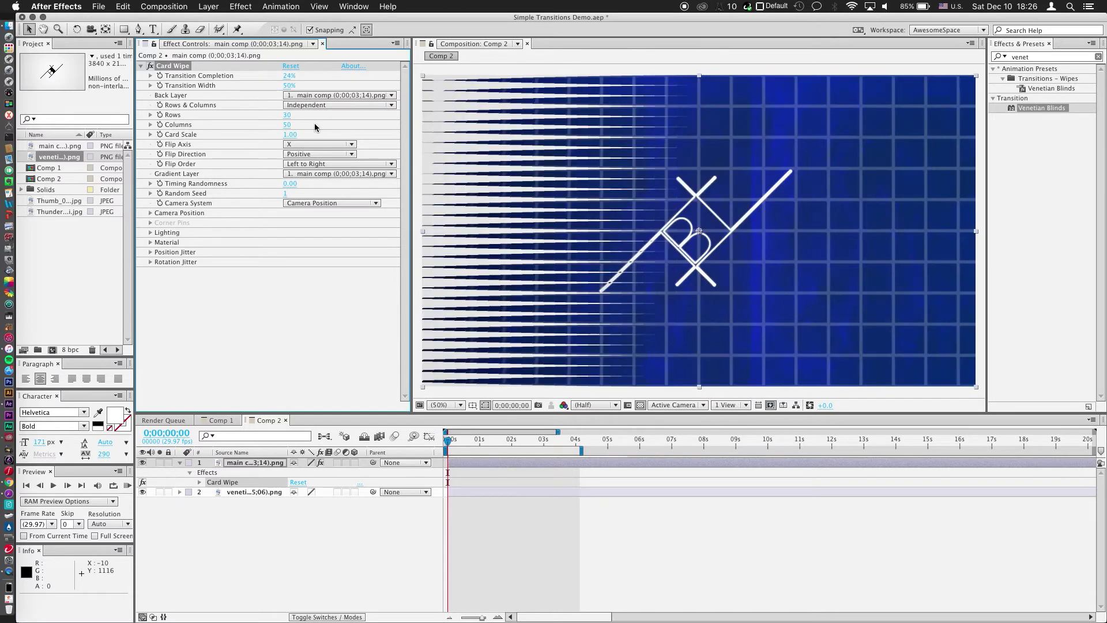
pyautogui.moveTo(290, 75); pyautogui.dragTo(320, 74)
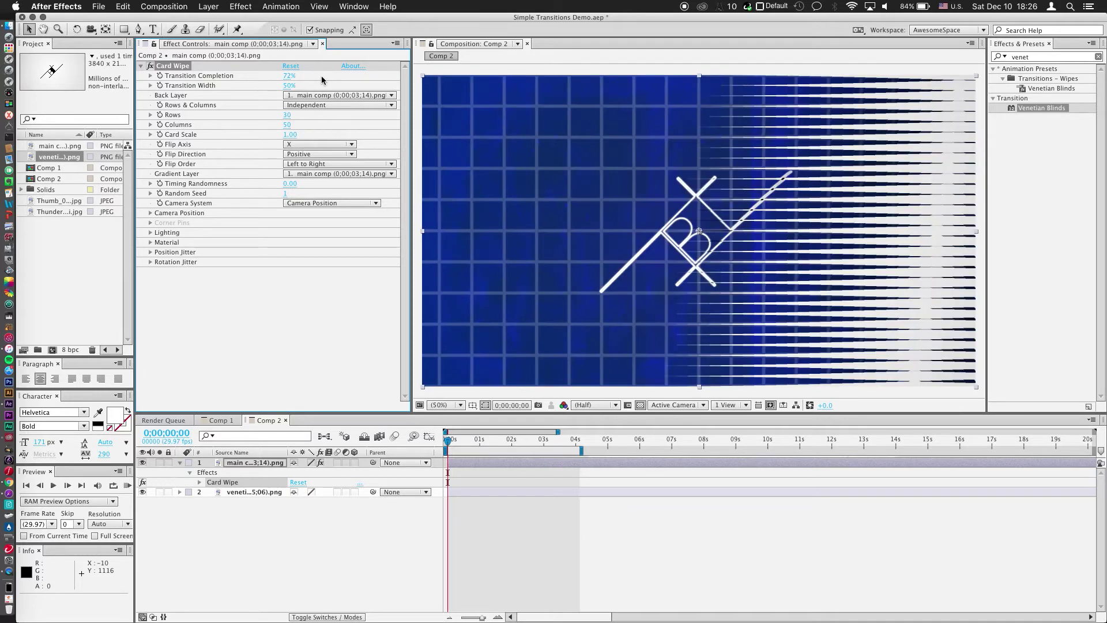
pyautogui.click(286, 115)
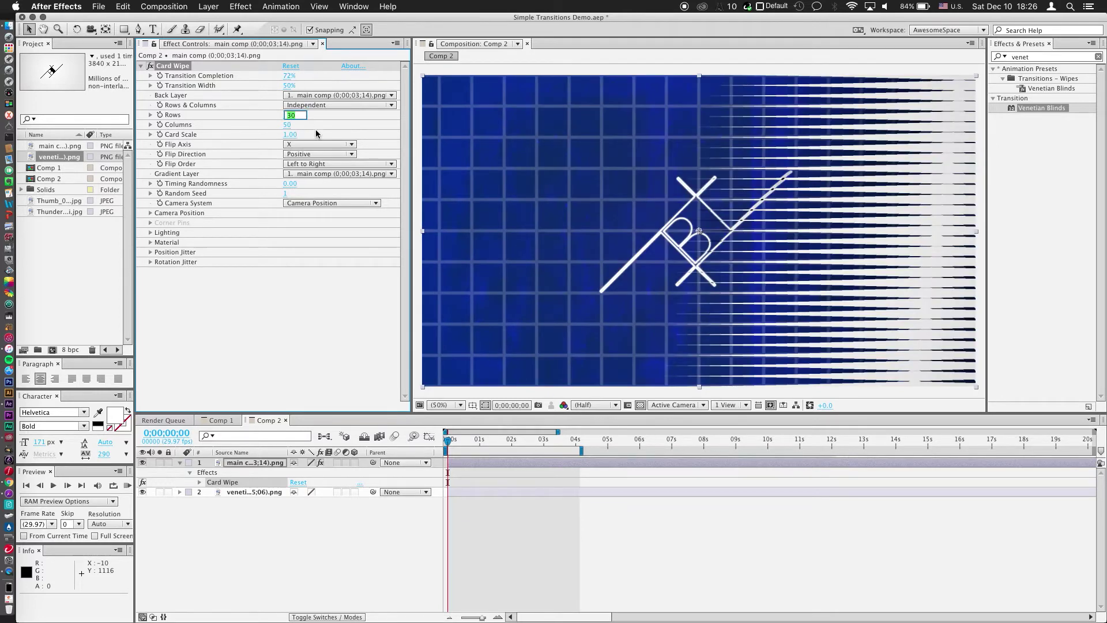
pyautogui.write('1')
pyautogui.press('Return')
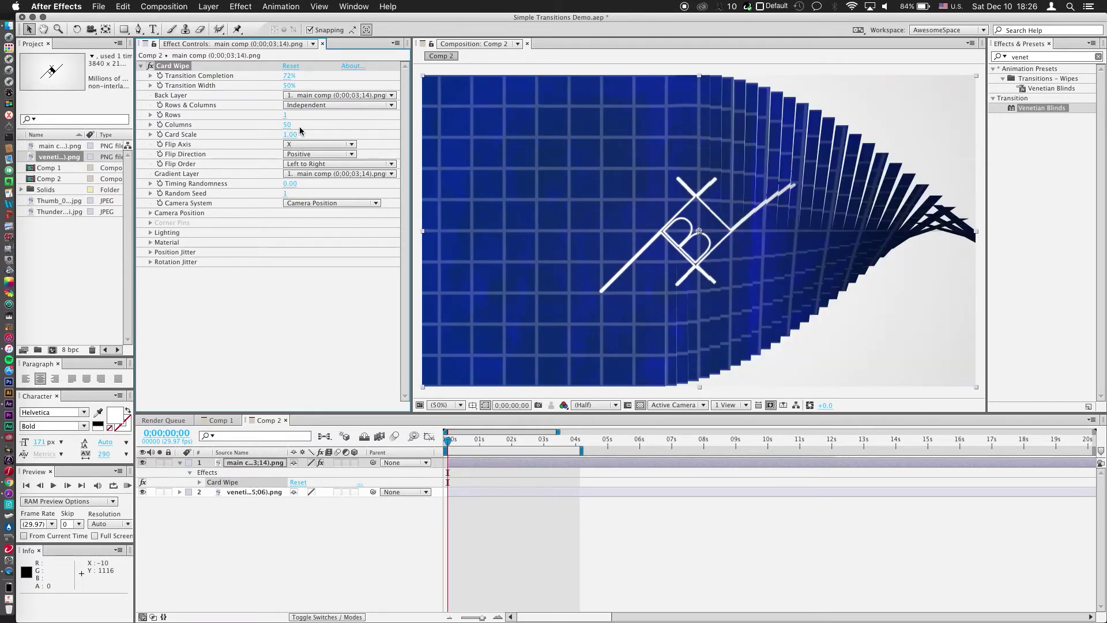
pyautogui.moveTo(292, 76); pyautogui.dragTo(268, 75)
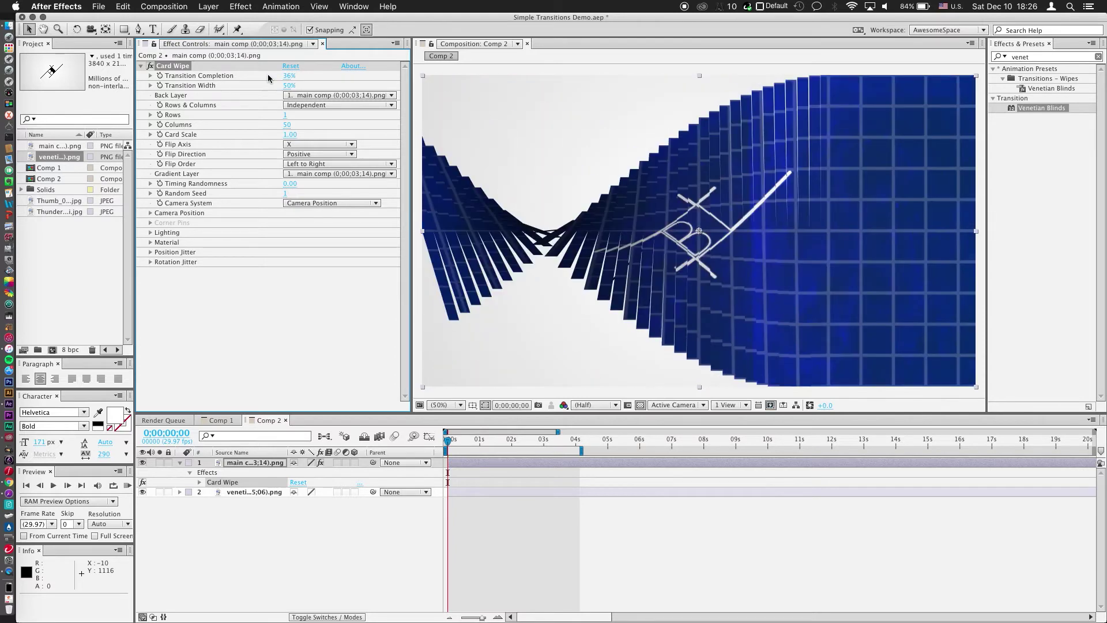
pyautogui.click(288, 125)
pyautogui.write('1')
pyautogui.press('Return')
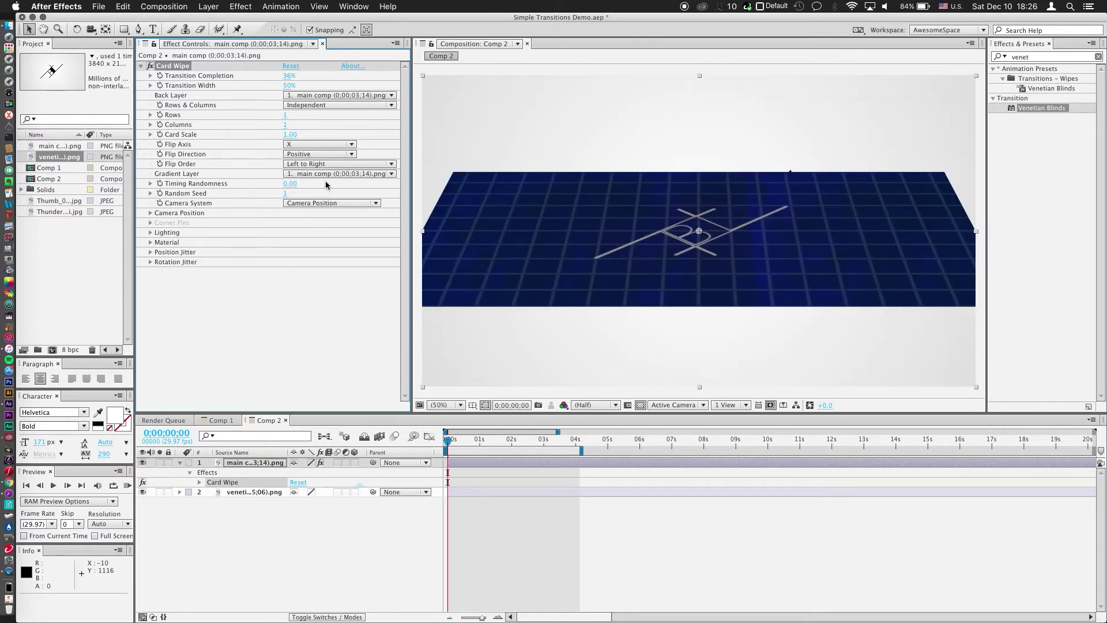
pyautogui.moveTo(288, 76); pyautogui.dragTo(269, 75)
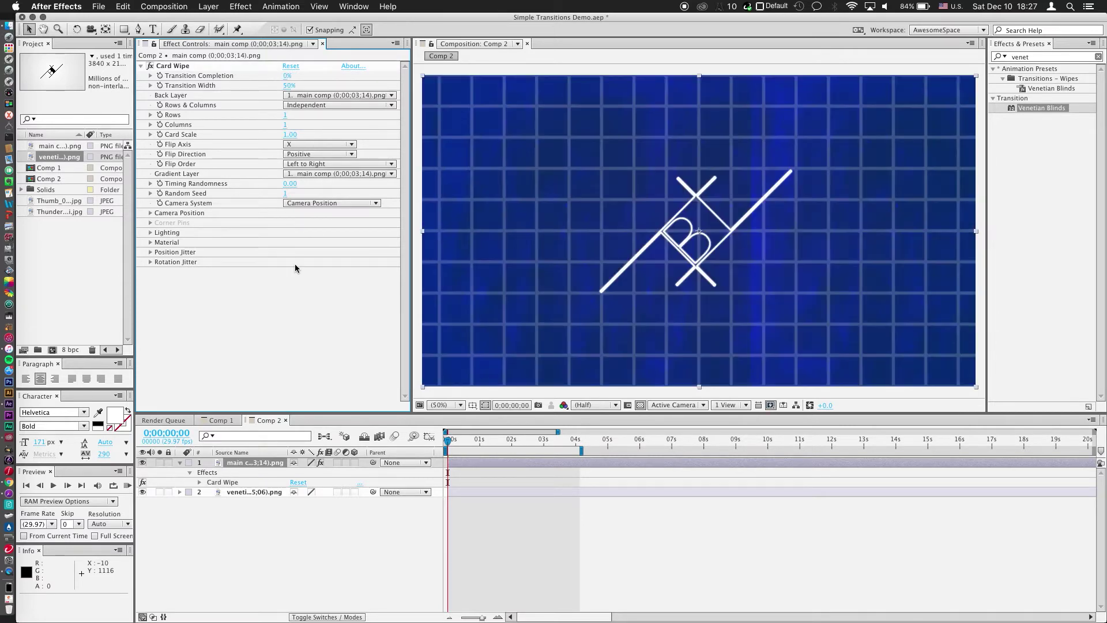
# Set the Card Wipe Flip Axis to Y and reset completion to 0%.
pyautogui.click(304, 147)
pyautogui.click(306, 154)
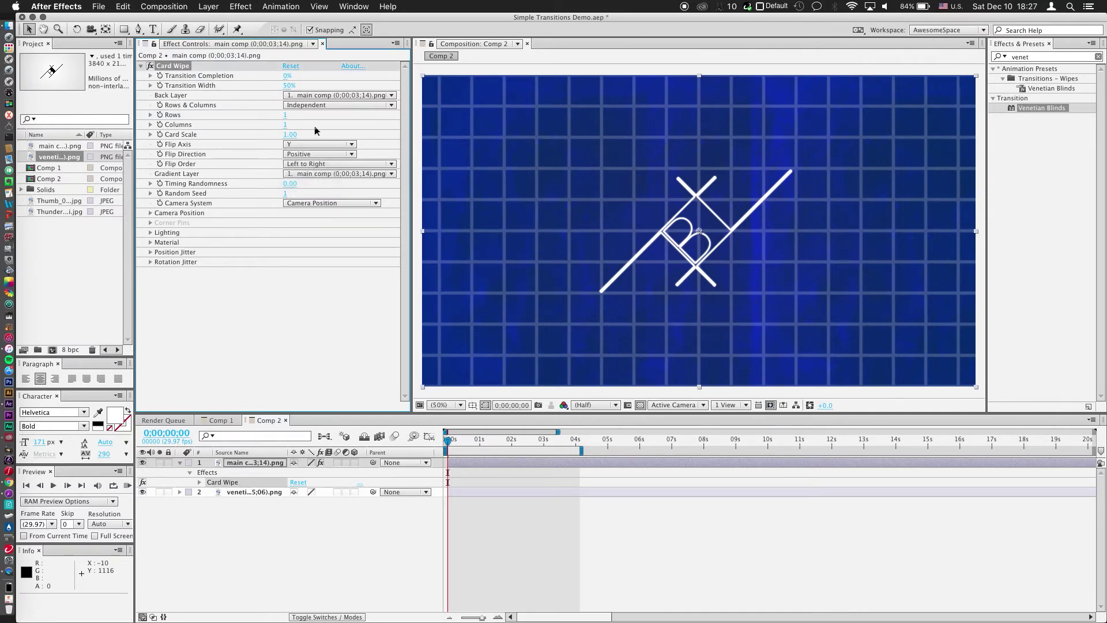
pyautogui.moveTo(289, 75); pyautogui.dragTo(306, 77)
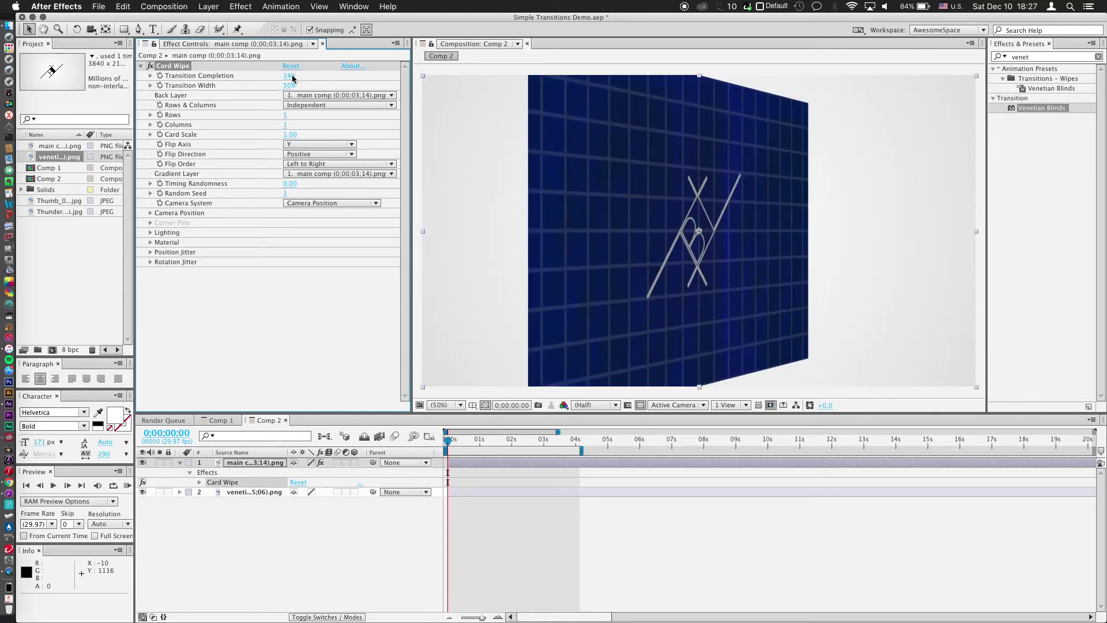
pyautogui.click(289, 75)
pyautogui.write('0')
pyautogui.press('Return')
pyautogui.click(295, 278)
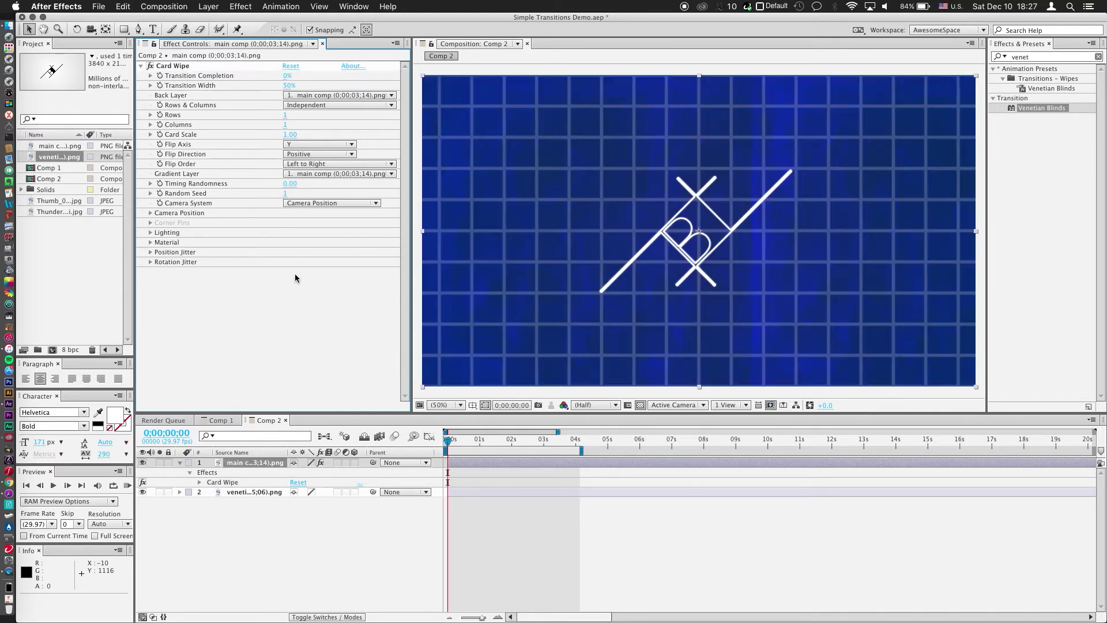
# Try a Negative flip direction, revert to Positive, and set Flip Order to Right to Left.
pyautogui.click(319, 154)
pyautogui.click(319, 163)
pyautogui.moveTo(287, 75); pyautogui.dragTo(305, 76)
pyautogui.press('cmd+z')
pyautogui.click(311, 155)
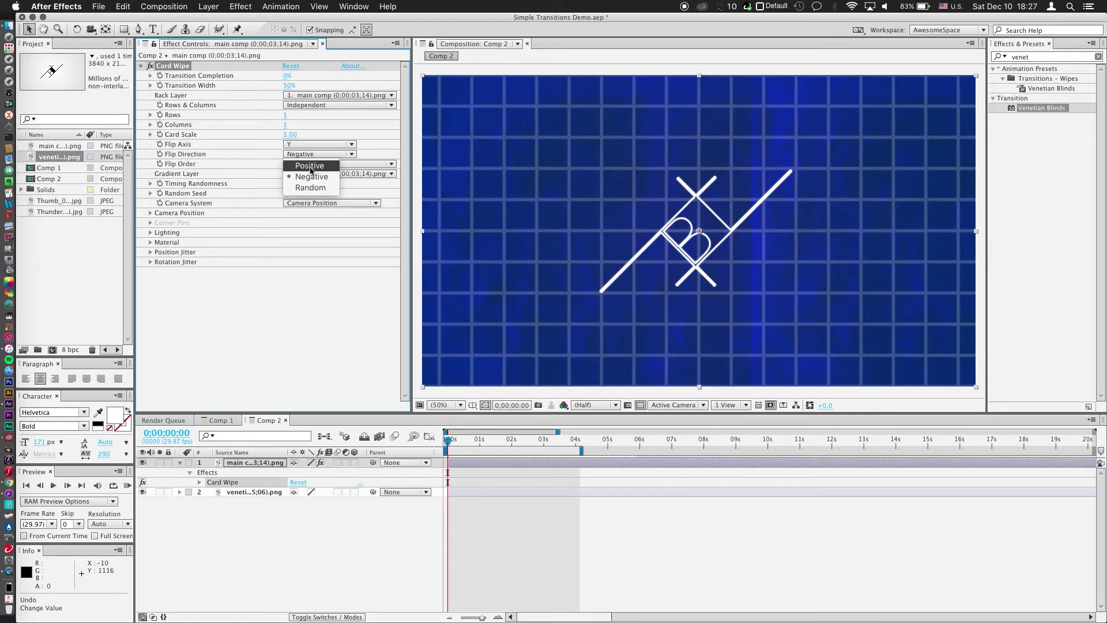
pyautogui.click(310, 167)
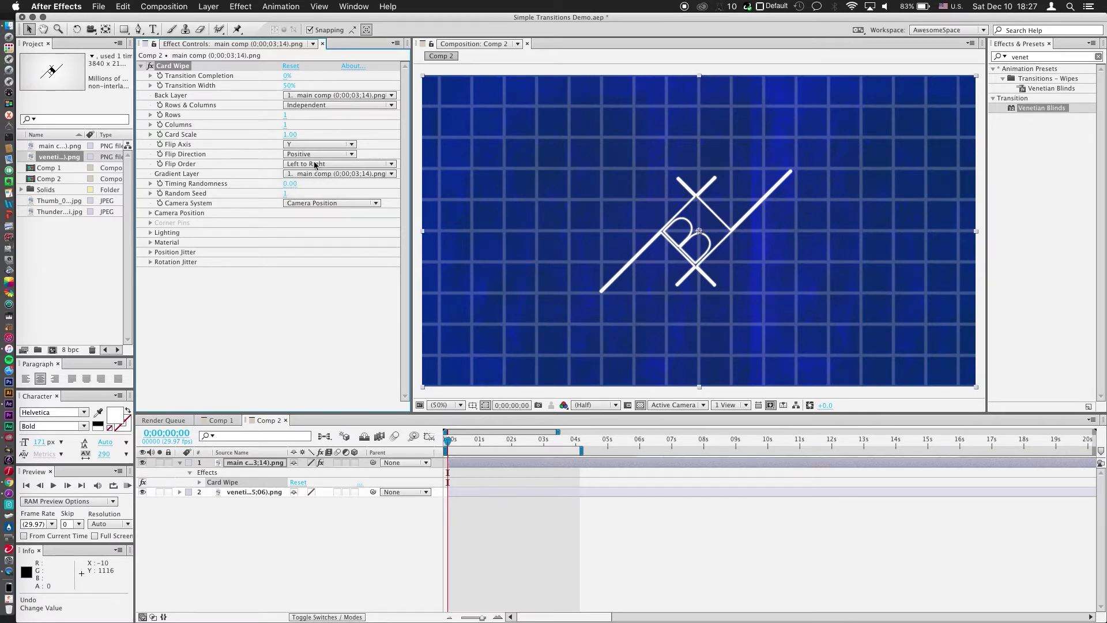
pyautogui.click(315, 165)
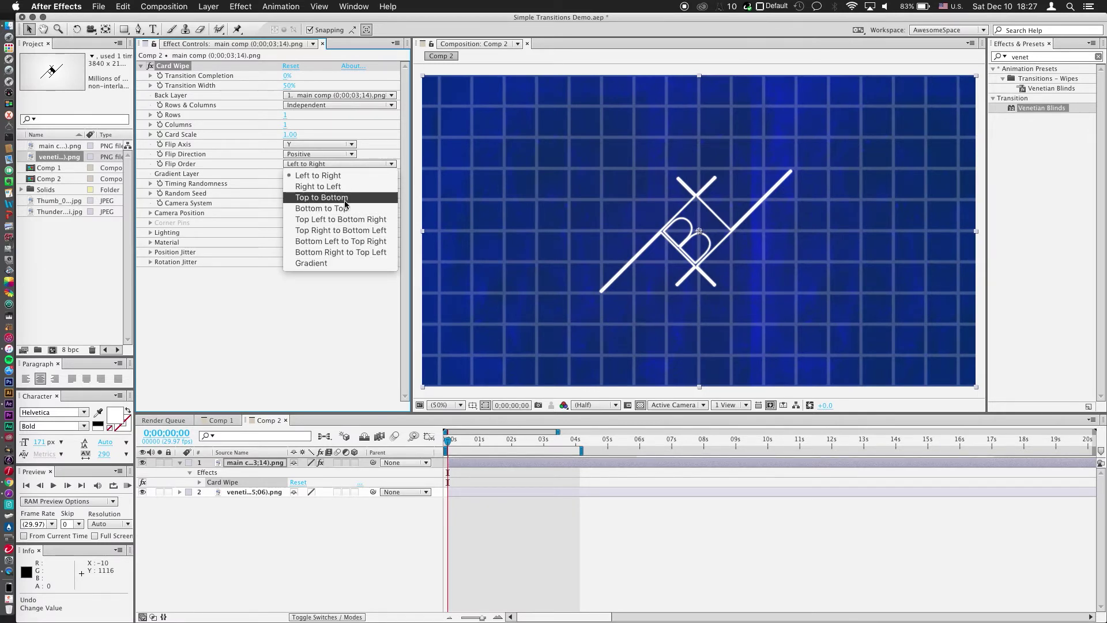
pyautogui.click(317, 186)
# Set Rows and Columns to 10, preview the flip, and rewind completion to 0%.
pyautogui.click(285, 114)
pyautogui.write('10')
pyautogui.press('Tab')
pyautogui.write('1')
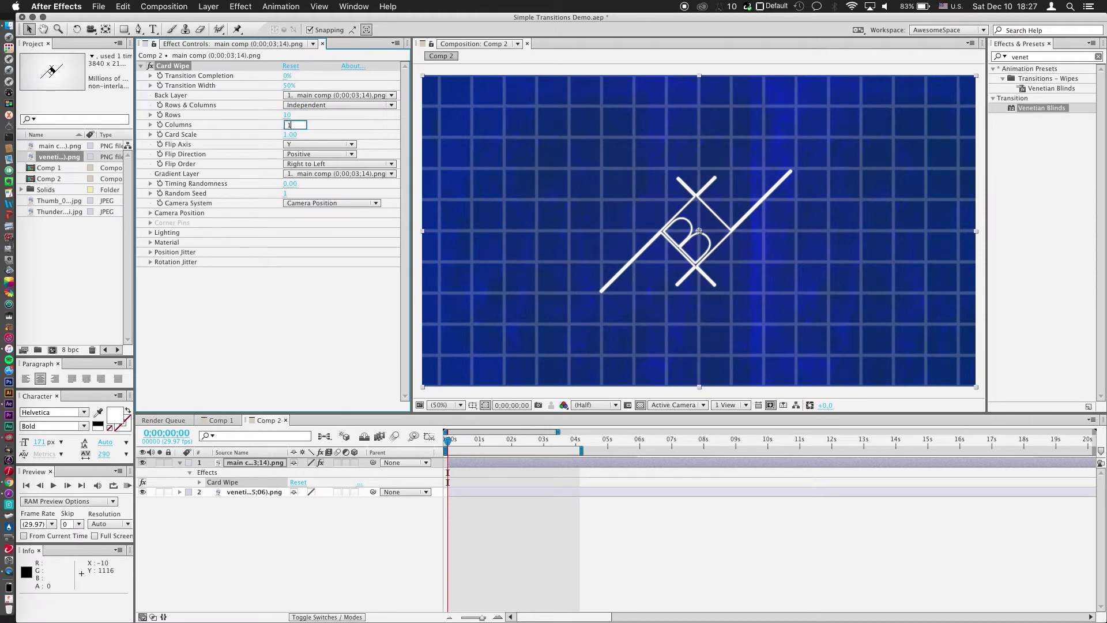
pyautogui.write('0')
pyautogui.press('Return')
pyautogui.moveTo(287, 76); pyautogui.dragTo(299, 76)
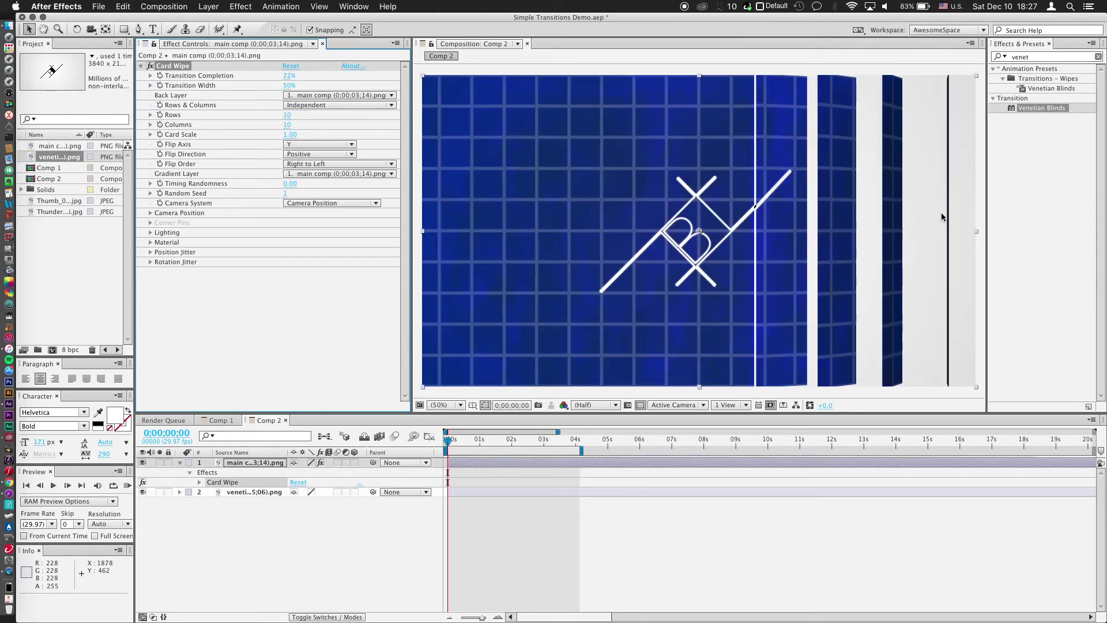
pyautogui.moveTo(292, 76); pyautogui.dragTo(280, 75)
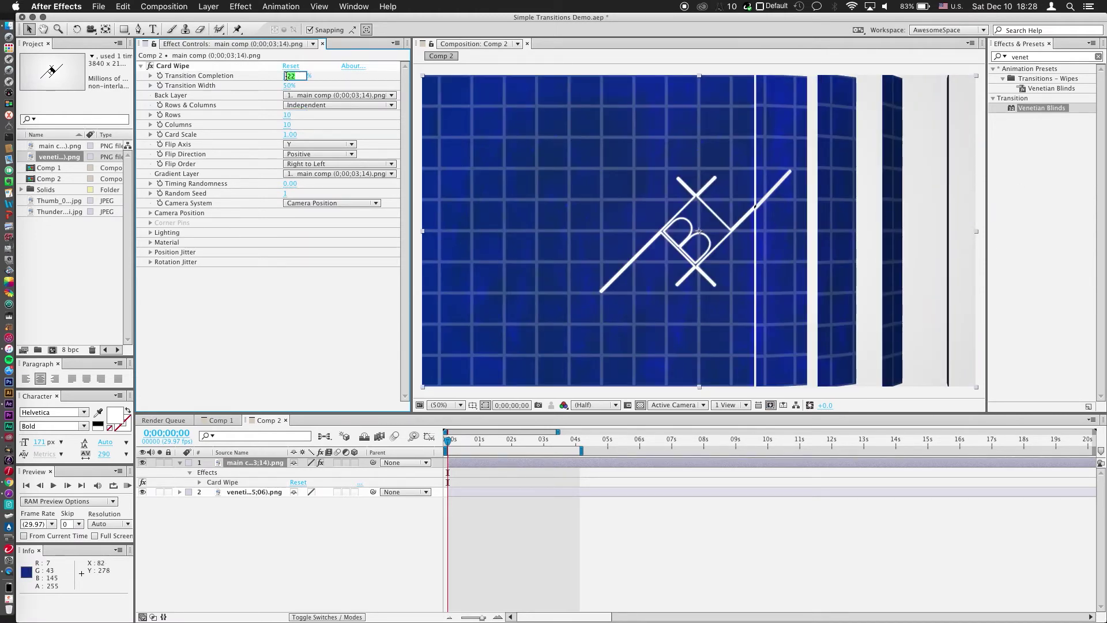
pyautogui.click(317, 164)
# Set Flip Order to Left to Right and test card scale and completion values.
pyautogui.click(314, 171)
pyautogui.moveTo(294, 76); pyautogui.dragTo(316, 112)
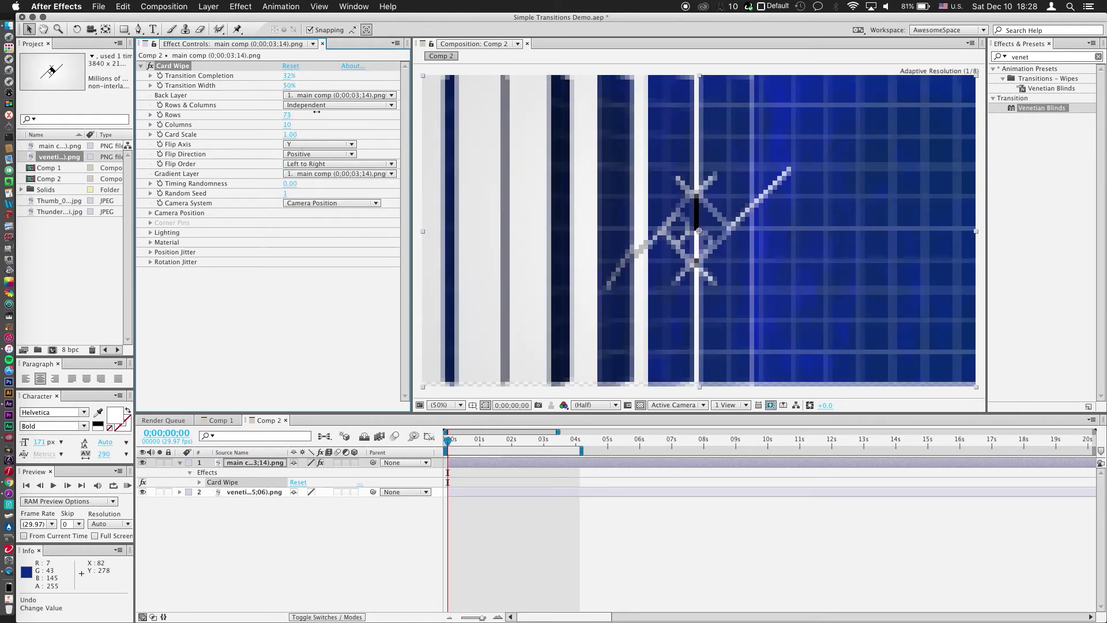
pyautogui.press('super+z')
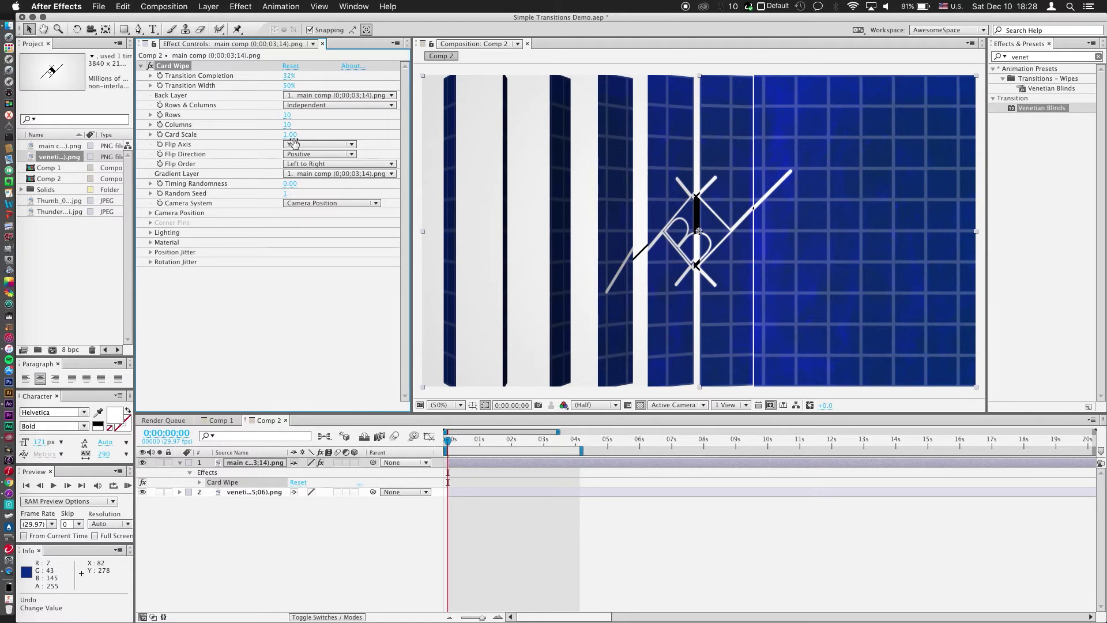
pyautogui.moveTo(293, 140)
pyautogui.mouseDown()
pyautogui.moveTo(306, 139)
pyautogui.moveTo(295, 141)
pyautogui.mouseUp()
pyautogui.moveTo(291, 77); pyautogui.dragTo(287, 77)
pyautogui.moveTo(296, 140); pyautogui.dragTo(293, 139)
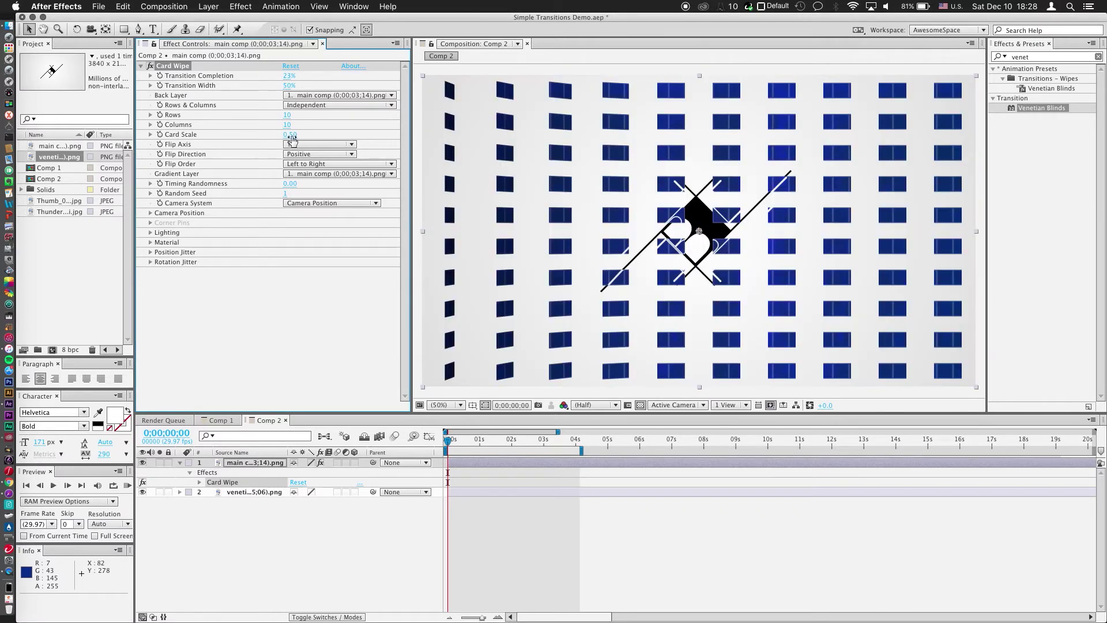
pyautogui.moveTo(291, 77); pyautogui.dragTo(285, 78)
pyautogui.moveTo(288, 135); pyautogui.dragTo(297, 135)
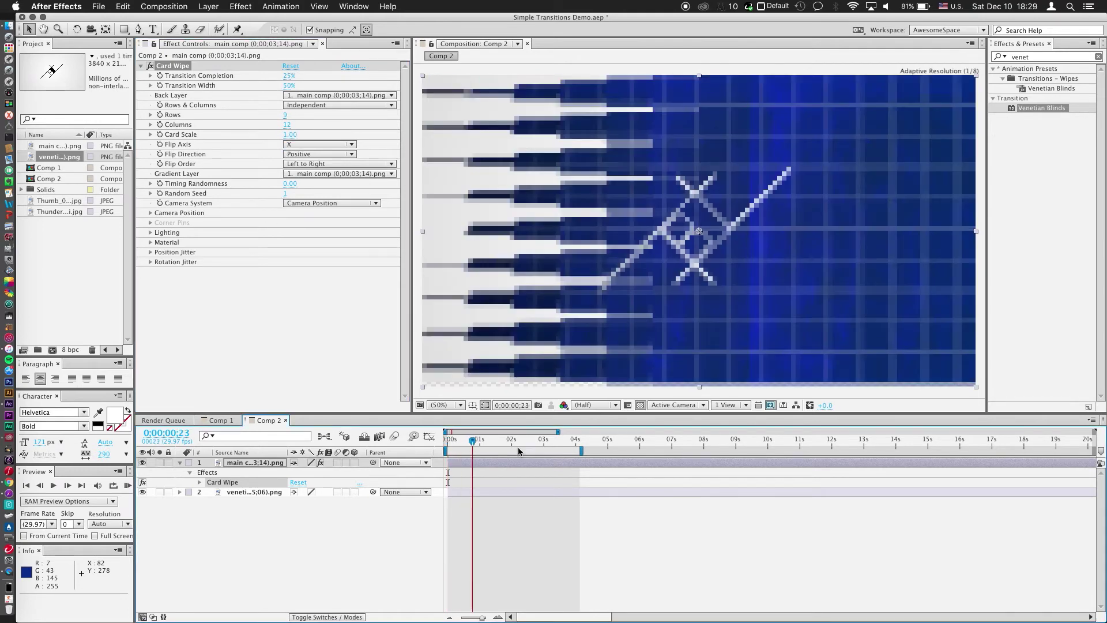
# Keyframe Transition Completion at 0% at the comp start and preview the card wipe.
pyautogui.click(290, 76)
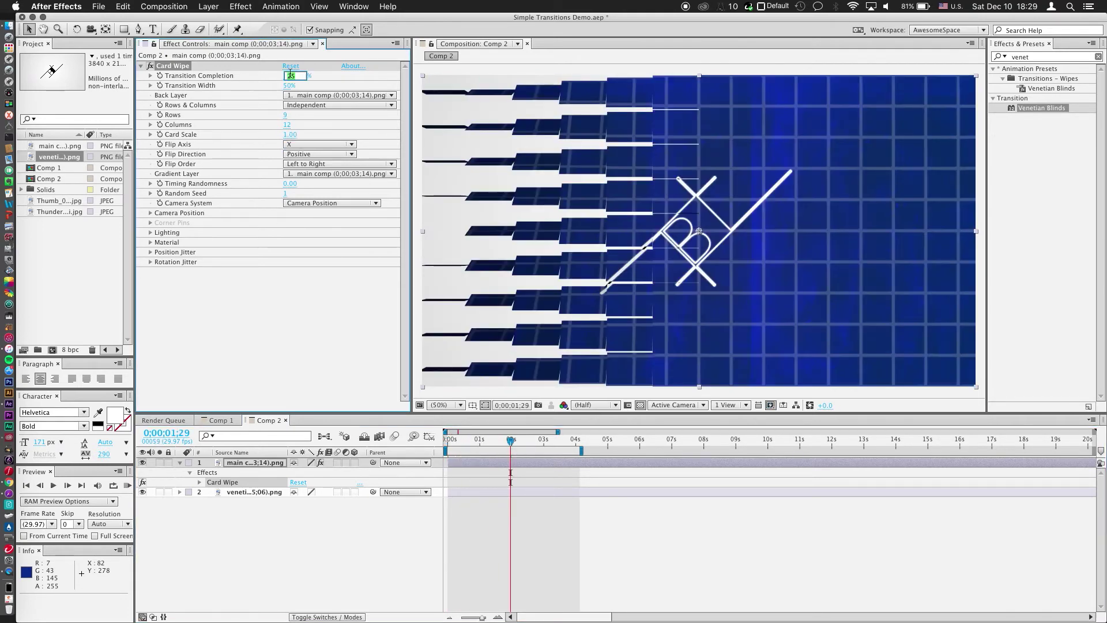
pyautogui.write('0')
pyautogui.press('Return')
pyautogui.click(160, 76)
pyautogui.moveTo(510, 441)
pyautogui.mouseDown()
pyautogui.moveTo(452, 443)
pyautogui.moveTo(515, 443)
pyautogui.mouseUp()
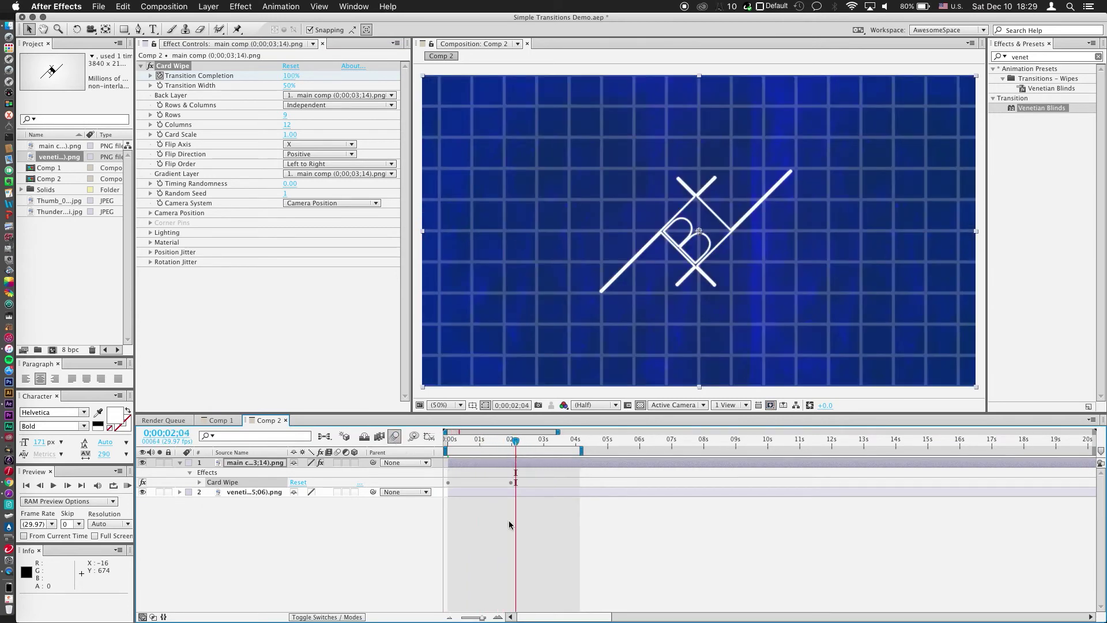
pyautogui.press('KP_0')
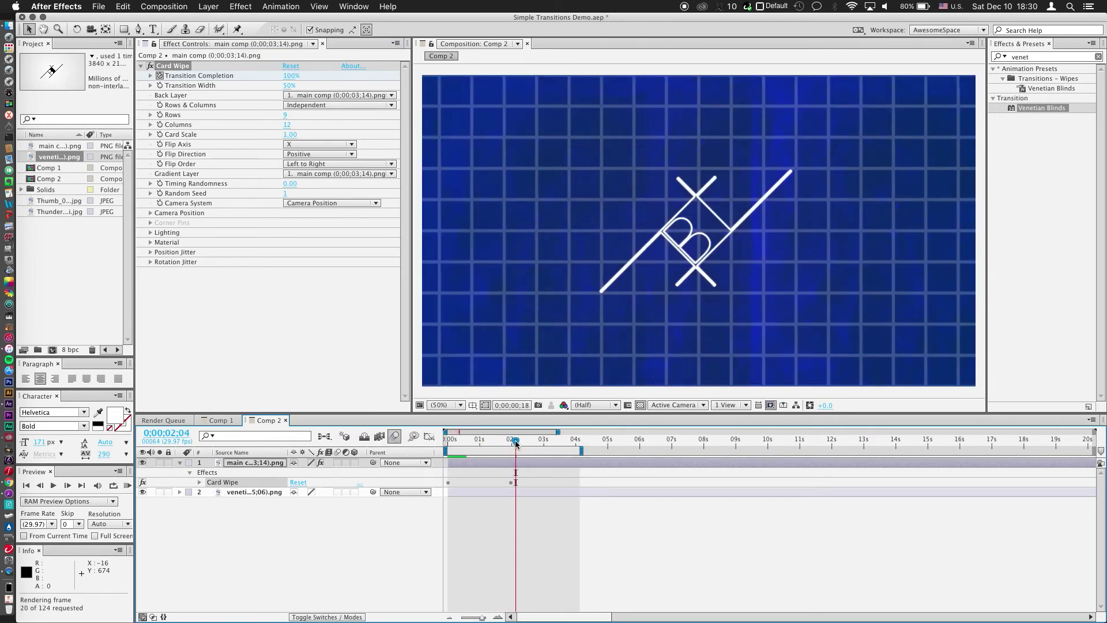
pyautogui.press('KP_0')
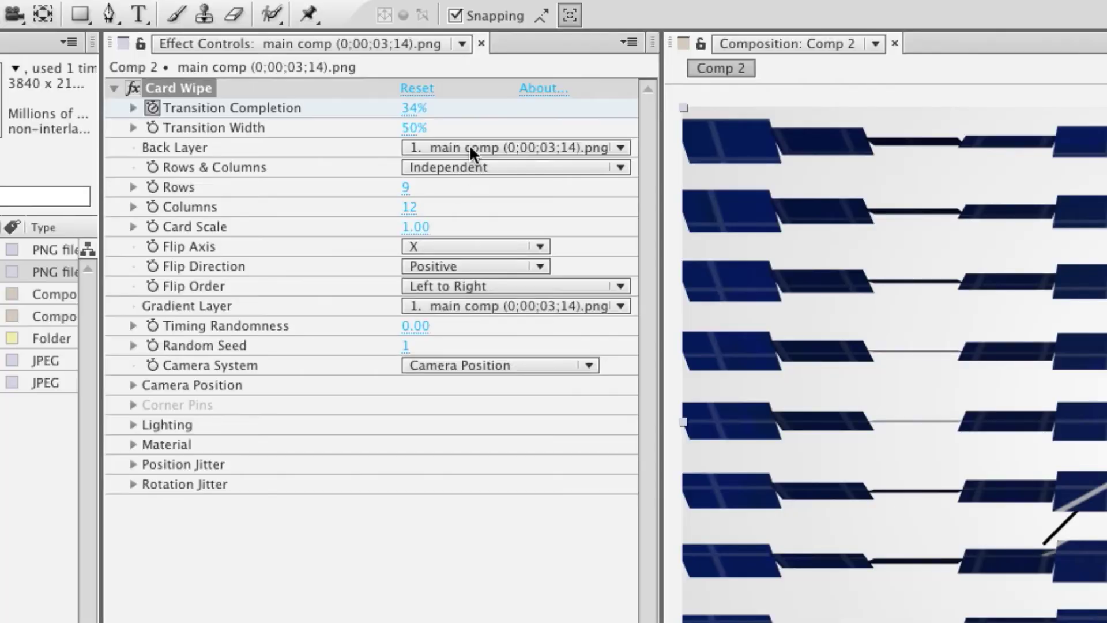
# Set Card Wipe's Back Layer to '2. venetian', hide layer 2, and preview the wipe.
pyautogui.click(490, 148)
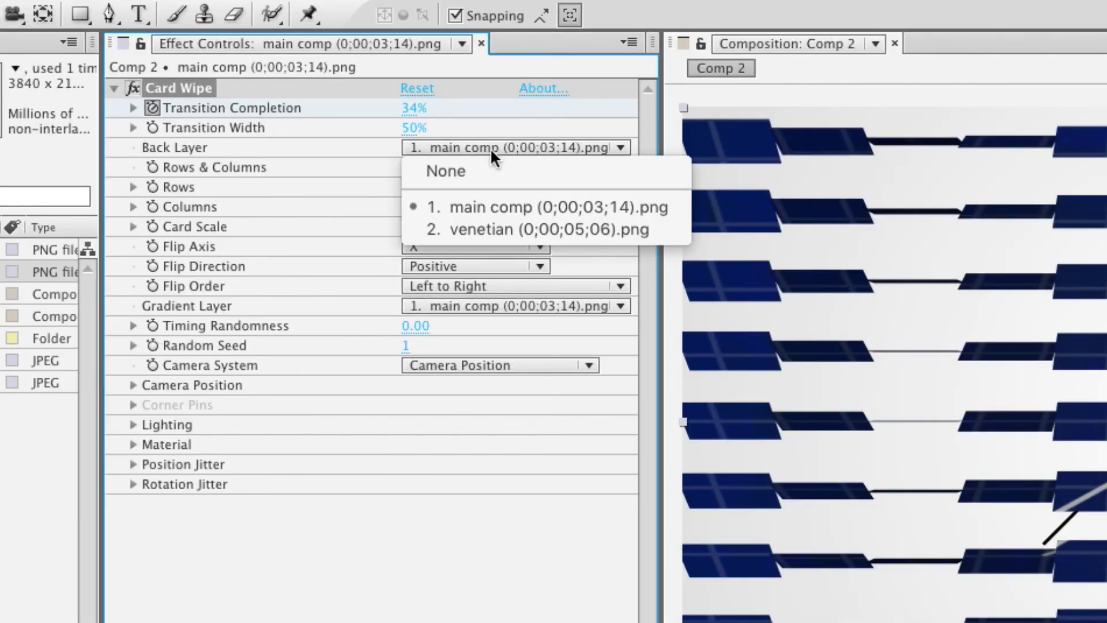
pyautogui.click(492, 227)
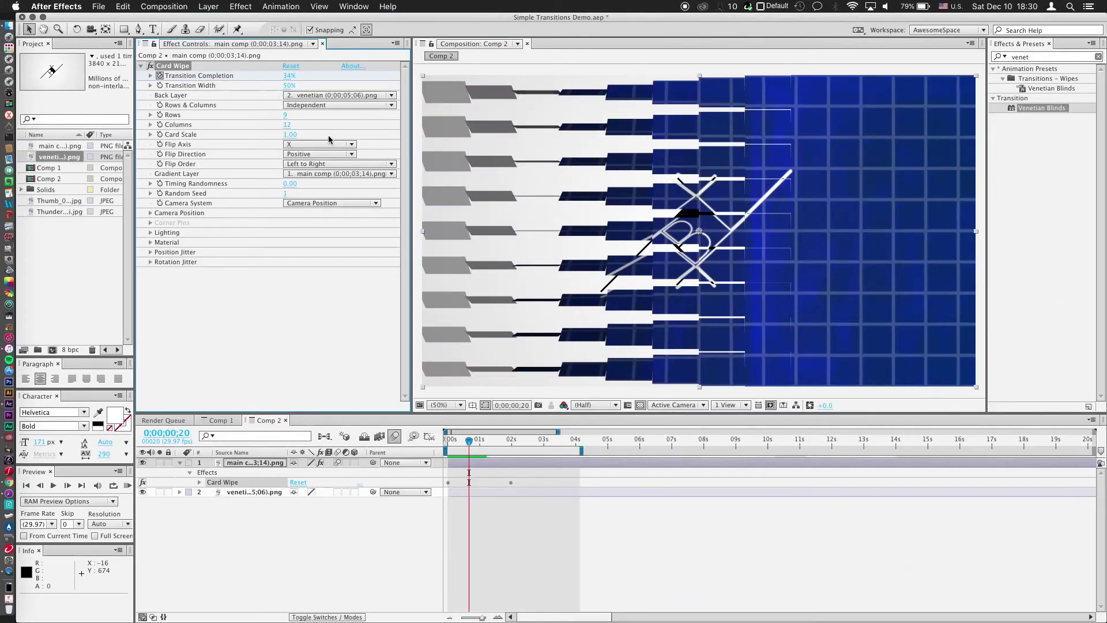
pyautogui.press('KP_0')
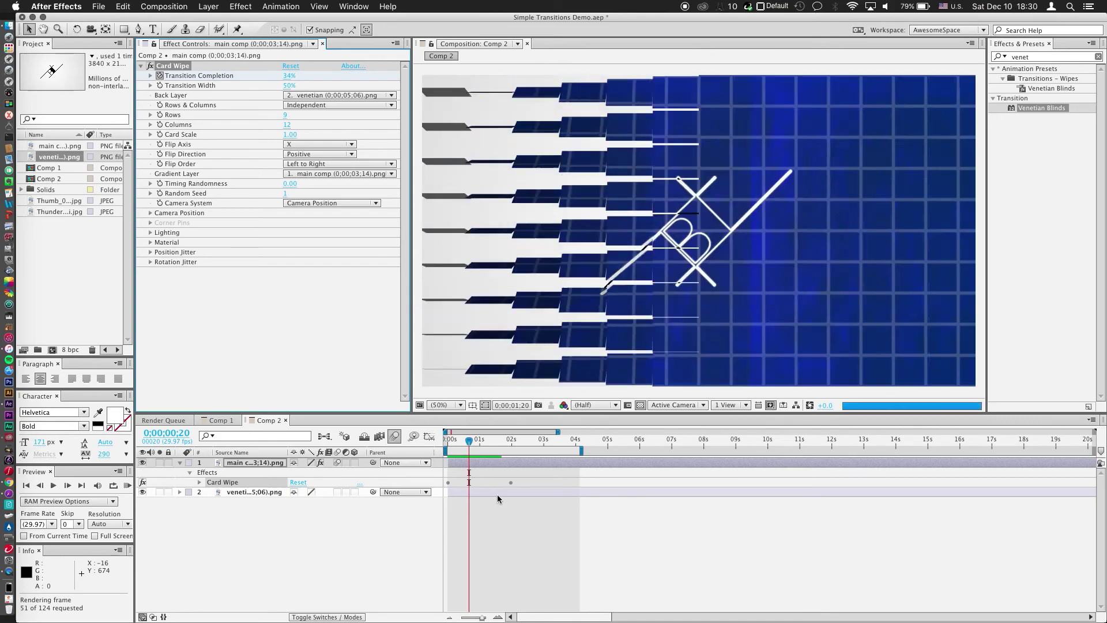
pyautogui.click(498, 494)
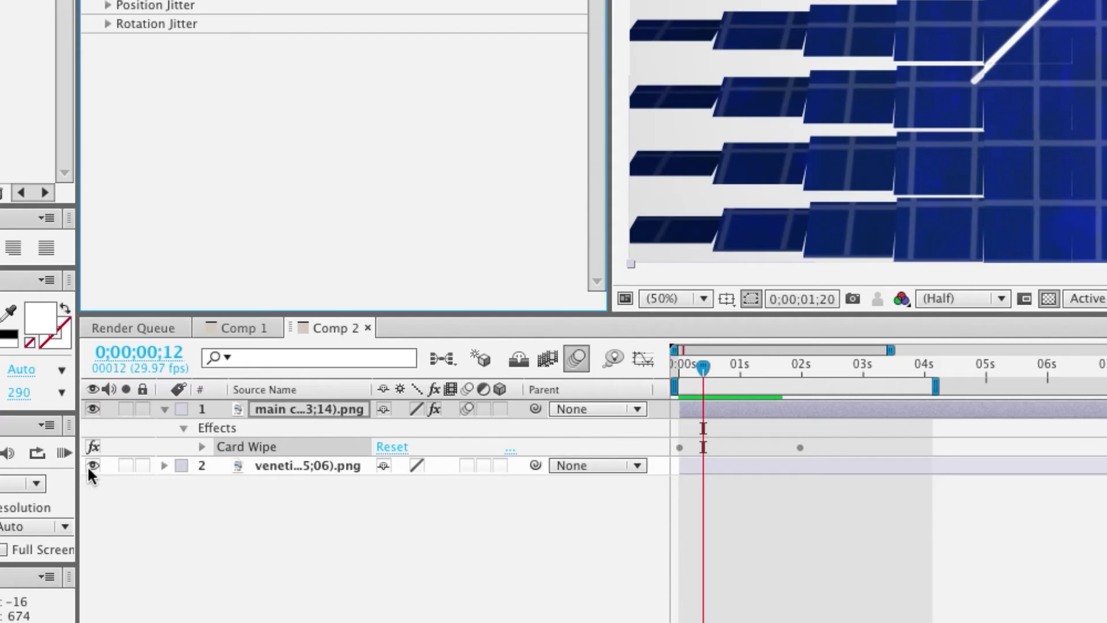
pyautogui.click(142, 491)
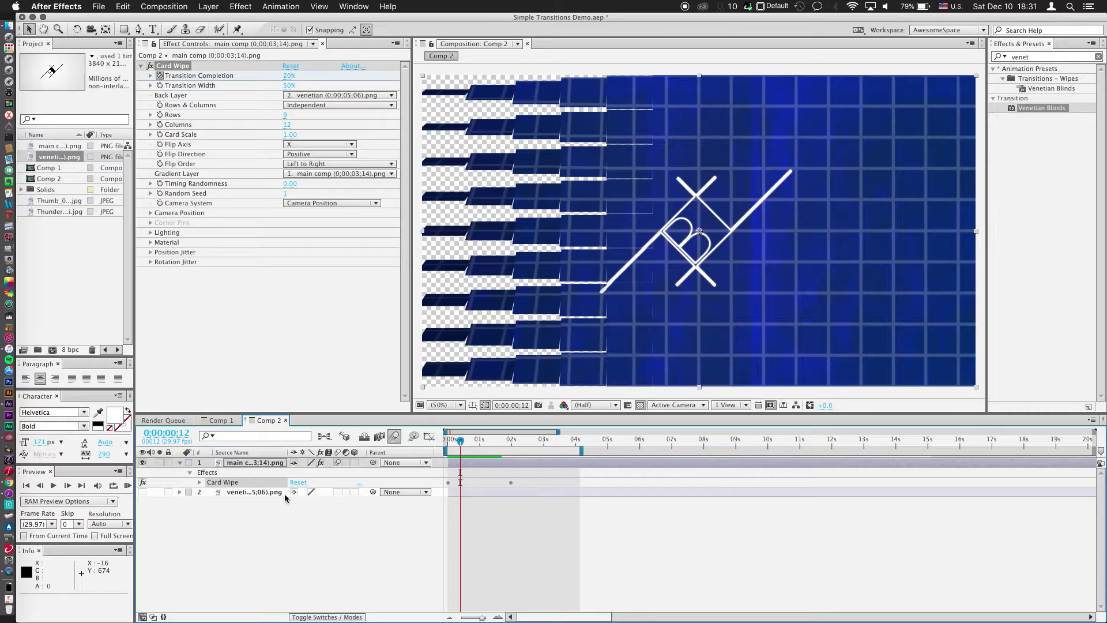
pyautogui.press('KP_0')
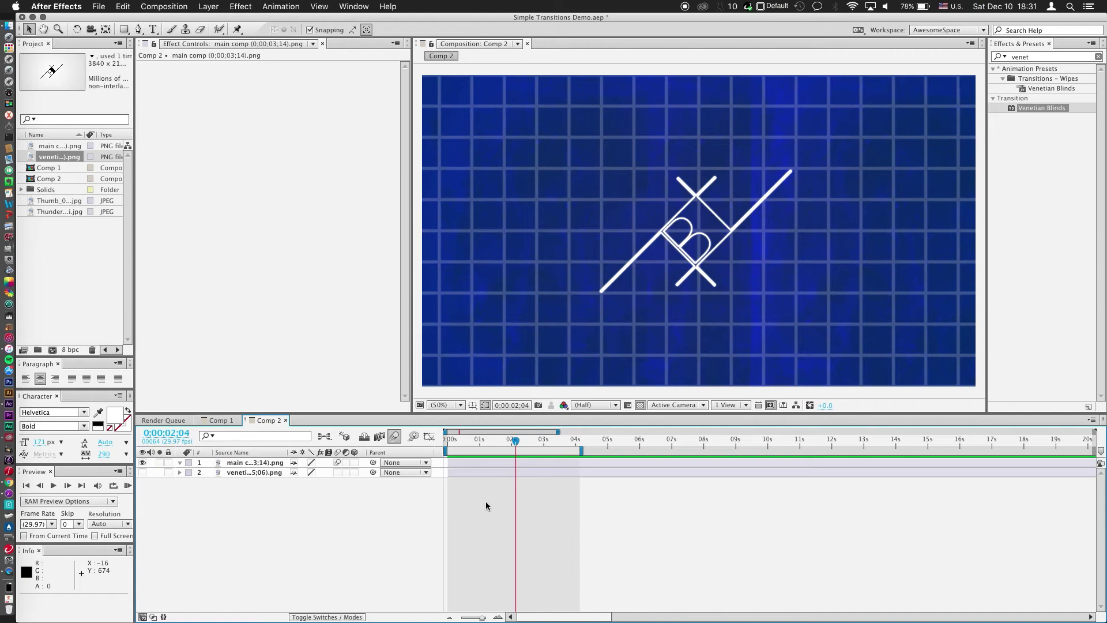
# Delete the Card Wipe effect from layer 1 in Effect Controls.
pyautogui.click(395, 436)
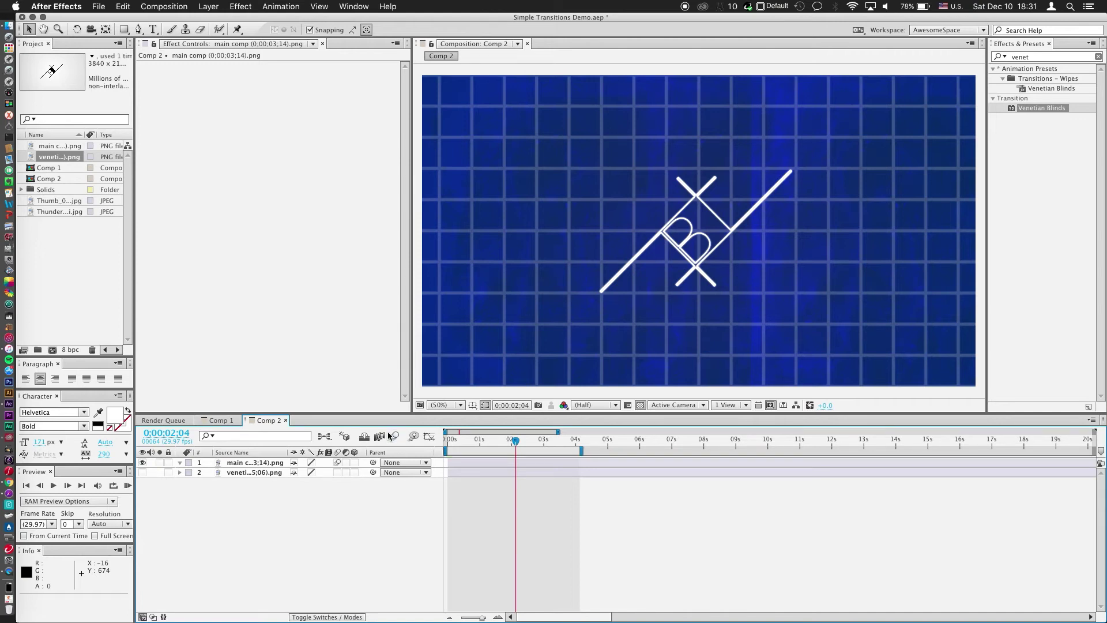
# Apply CC Lens to the main comp layer via a 'cc lens' search and scrub its Size, ending at 0.
pyautogui.click(245, 461)
pyautogui.hotkey('ctrl', 'space')
pyautogui.write('cc lens')
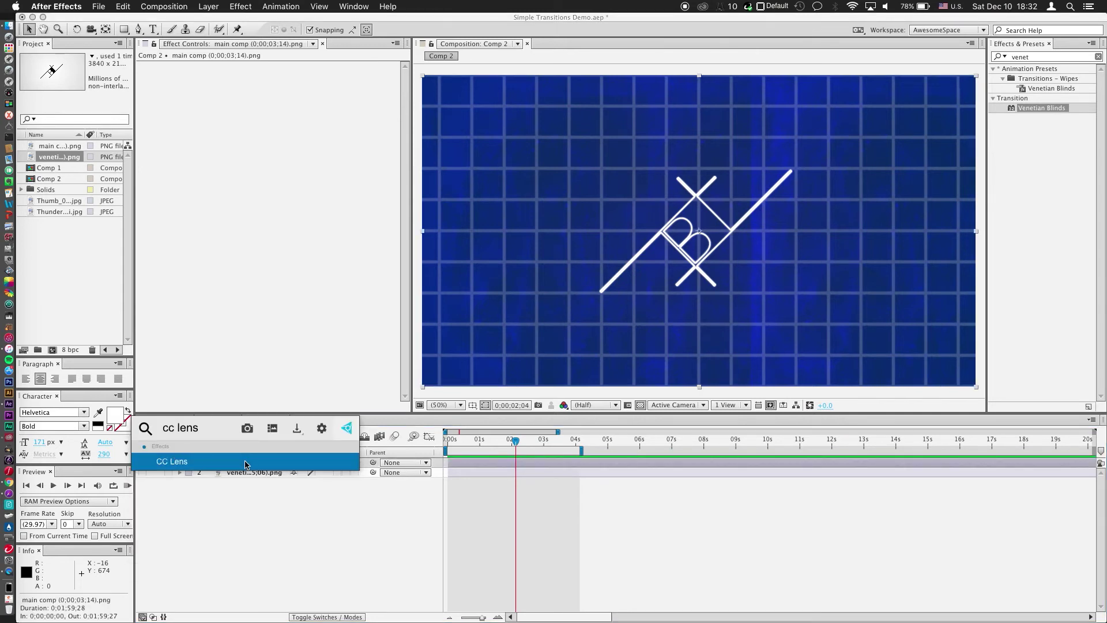
pyautogui.click(202, 463)
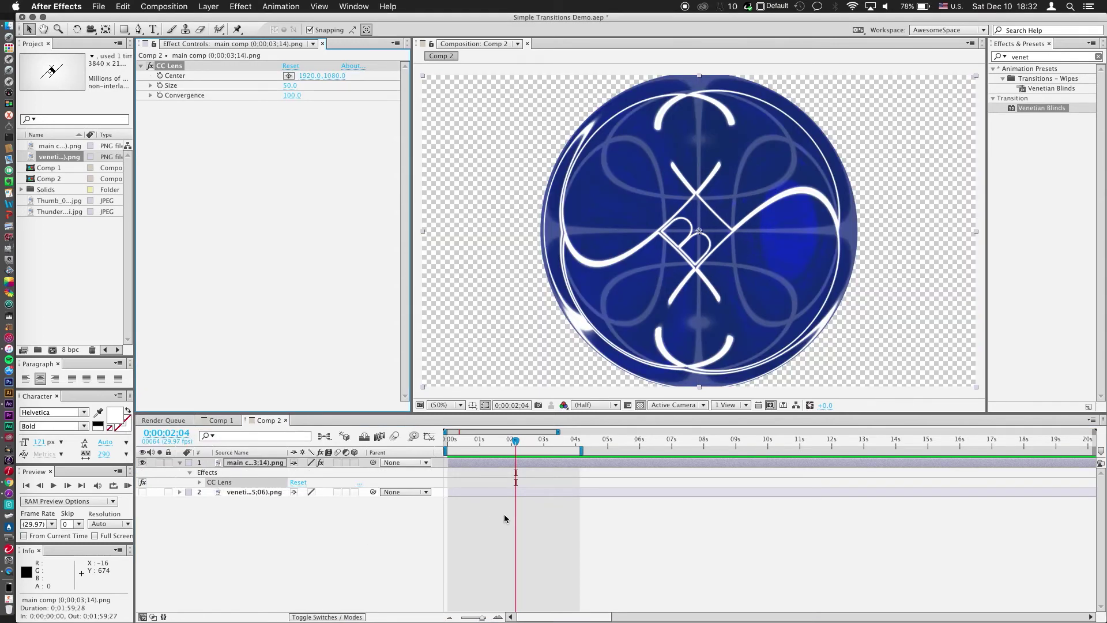
pyautogui.moveTo(290, 86); pyautogui.dragTo(566, 69)
pyautogui.moveTo(454, 85); pyautogui.dragTo(334, 120)
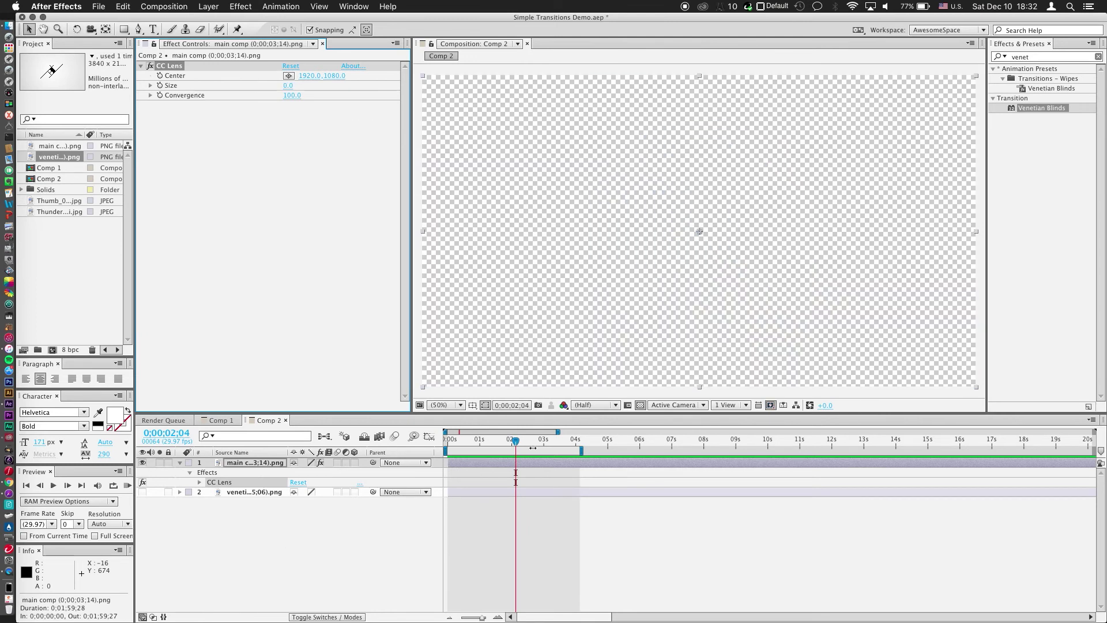
# Keyframe CC Lens Size from 0 at the start to 500 at 1;28, scrub to check, then try a negative Convergence.
pyautogui.moveTo(532, 448); pyautogui.dragTo(338, 264)
pyautogui.click(160, 86)
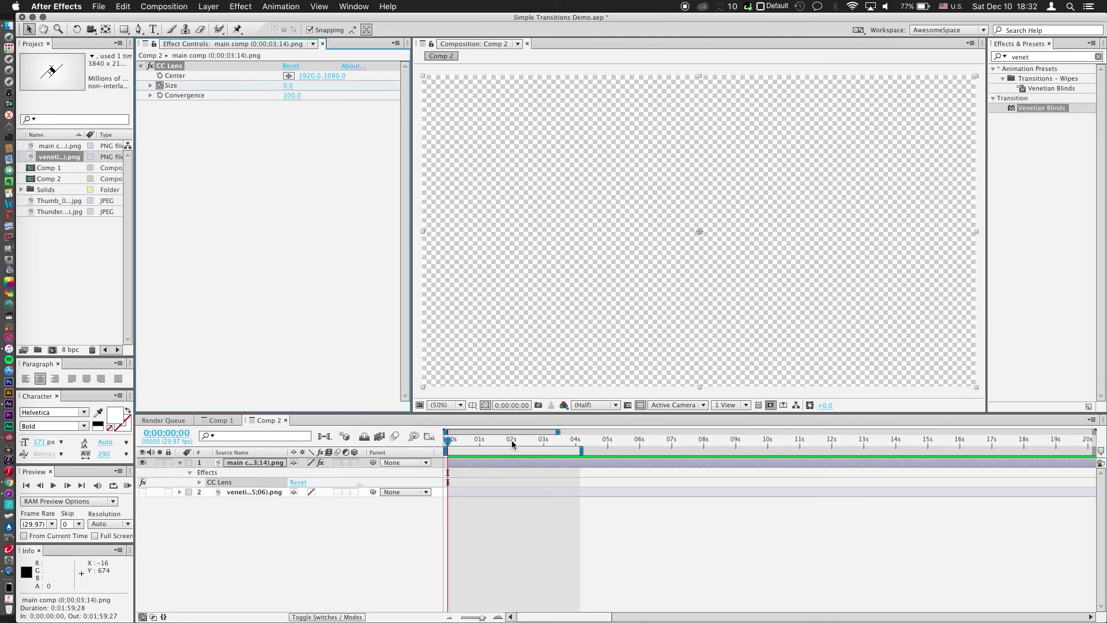
pyautogui.click(509, 441)
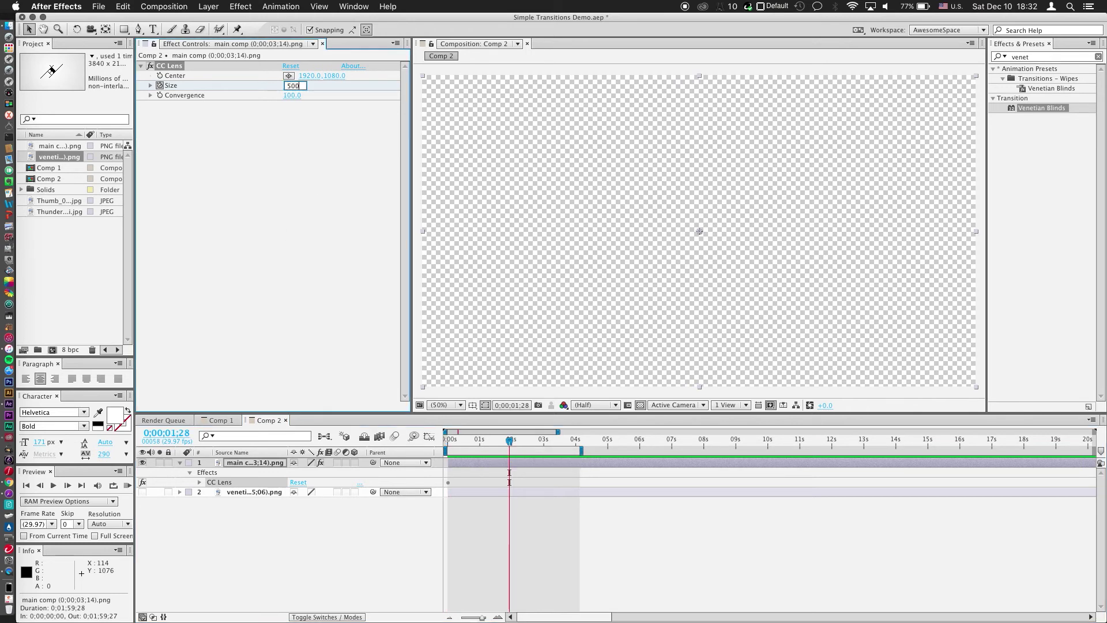
pyautogui.press('Return')
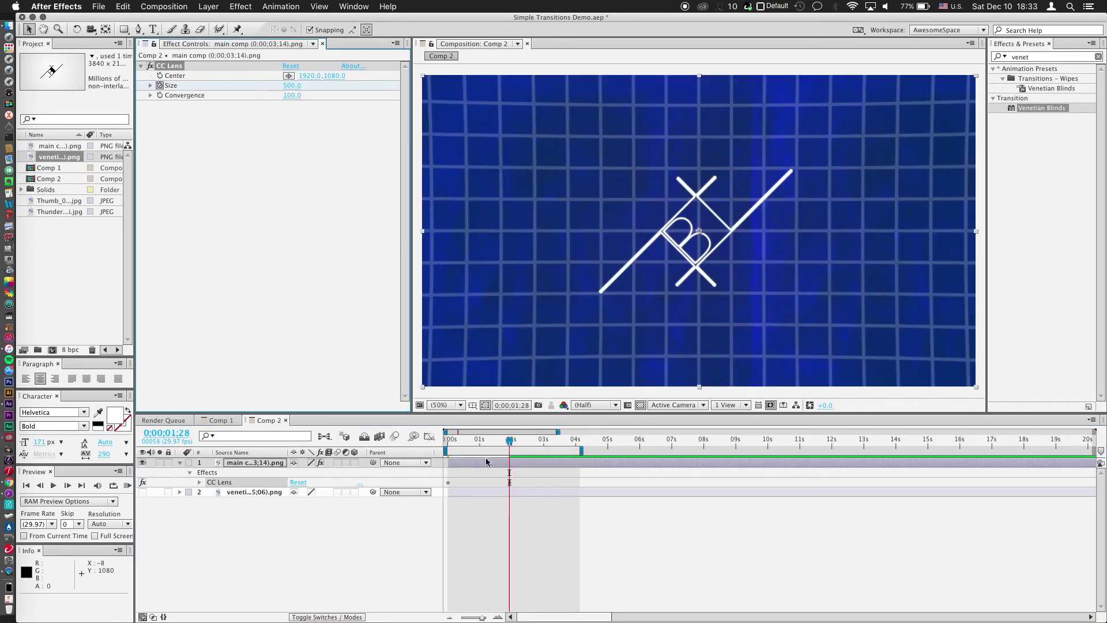
pyautogui.moveTo(506, 444)
pyautogui.mouseDown()
pyautogui.moveTo(449, 443)
pyautogui.moveTo(507, 441)
pyautogui.moveTo(515, 430)
pyautogui.mouseUp()
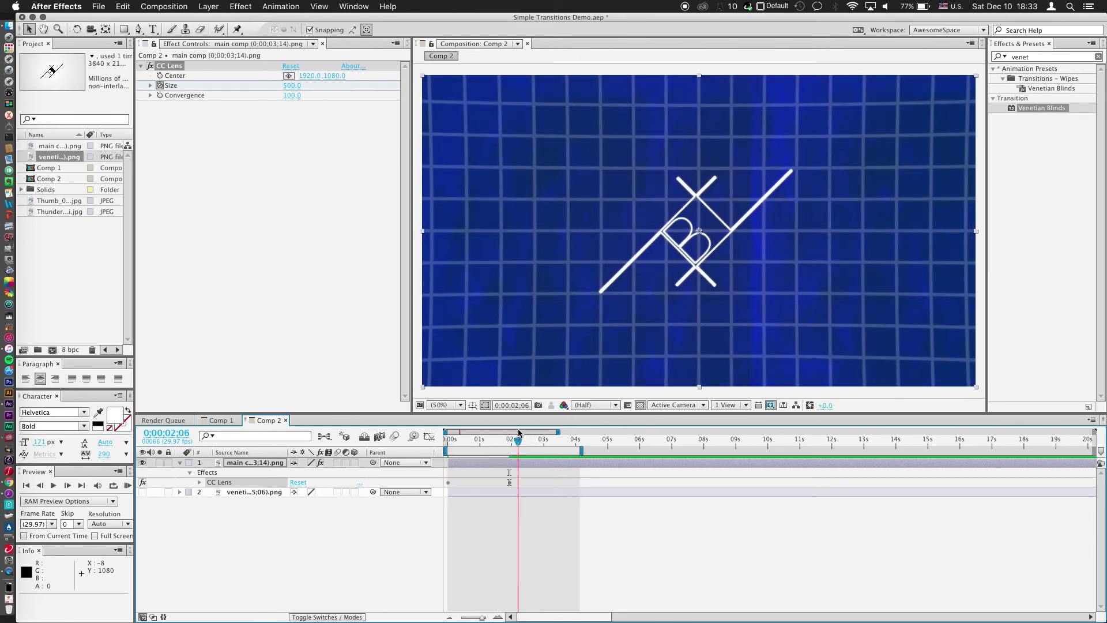
pyautogui.moveTo(516, 432)
pyautogui.mouseDown()
pyautogui.moveTo(450, 441)
pyautogui.moveTo(528, 433)
pyautogui.mouseUp()
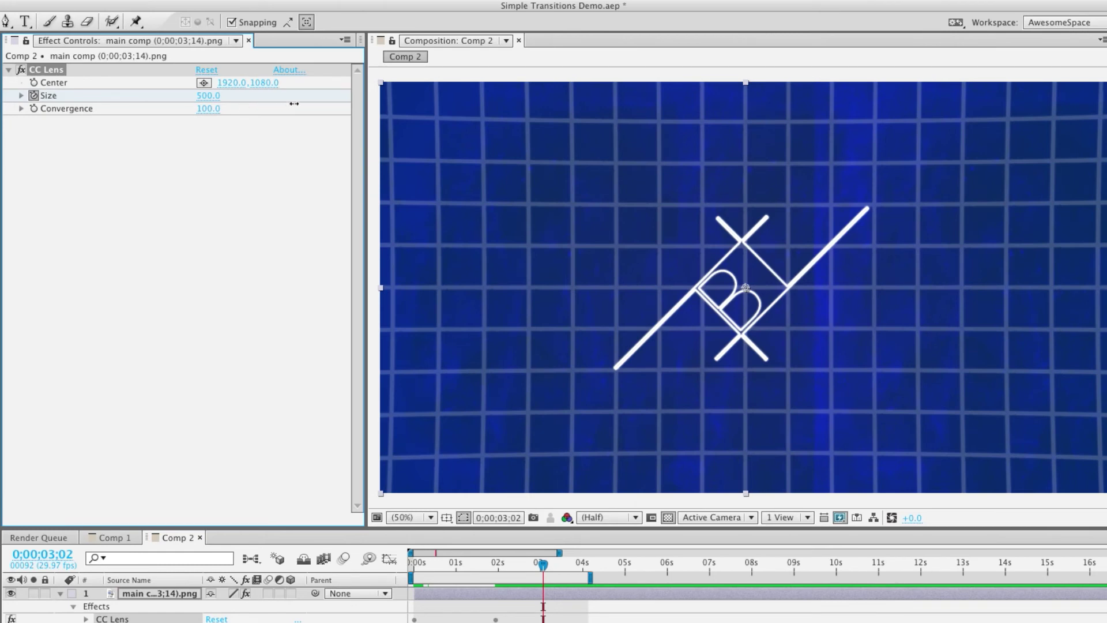
pyautogui.moveTo(294, 104); pyautogui.dragTo(241, 148)
# Keyframe CC Lens Convergence from 100 at the start to 0 at 1;28, then RAM preview.
pyautogui.press('Return')
pyautogui.moveTo(546, 440); pyautogui.dragTo(449, 441)
pyautogui.moveTo(288, 96); pyautogui.dragTo(354, 86)
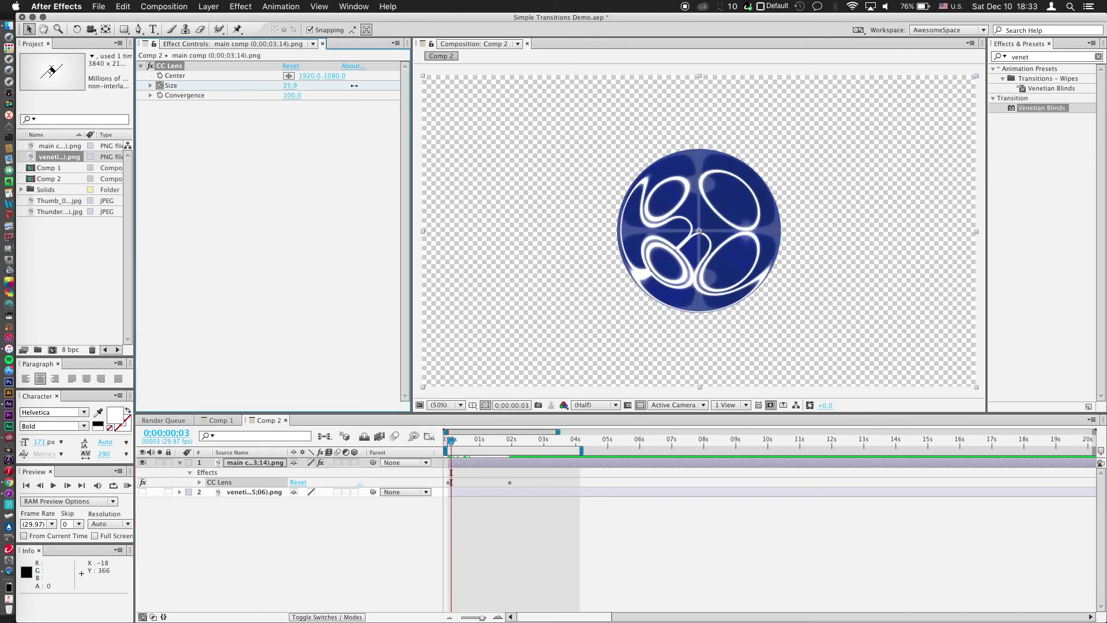
pyautogui.moveTo(462, 445); pyautogui.dragTo(427, 448)
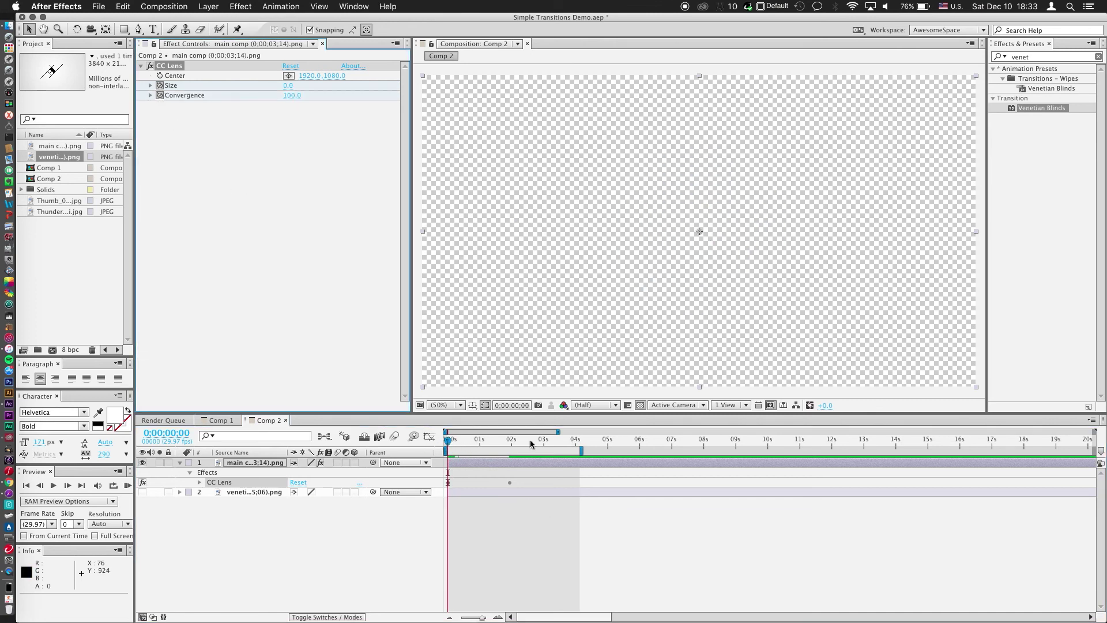
pyautogui.click(510, 442)
pyautogui.moveTo(286, 94); pyautogui.dragTo(271, 93)
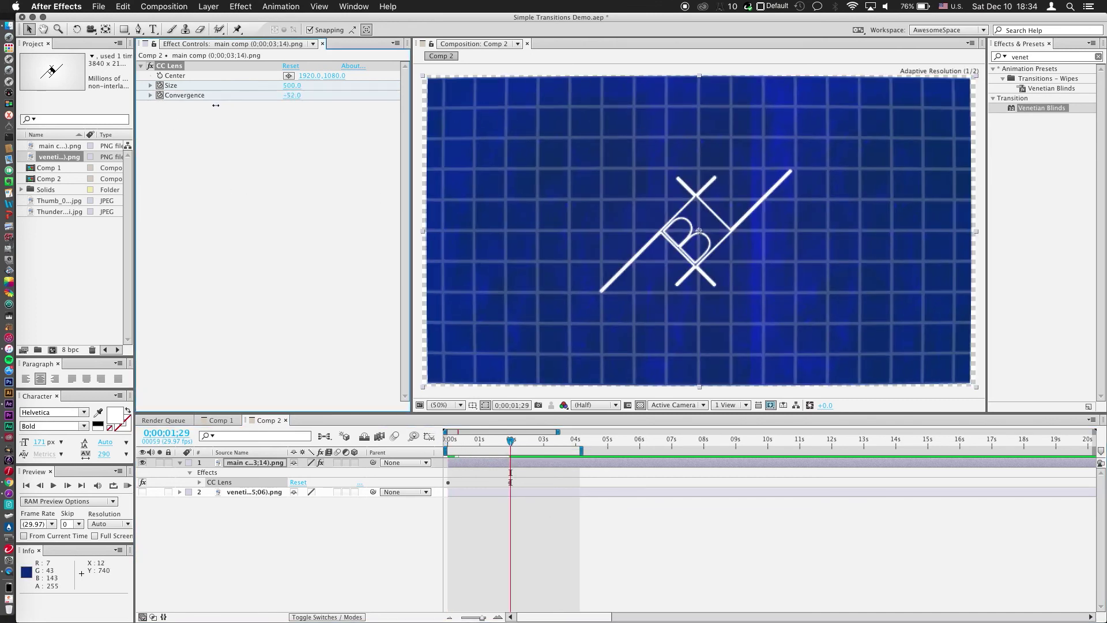
pyautogui.moveTo(482, 443); pyautogui.dragTo(445, 441)
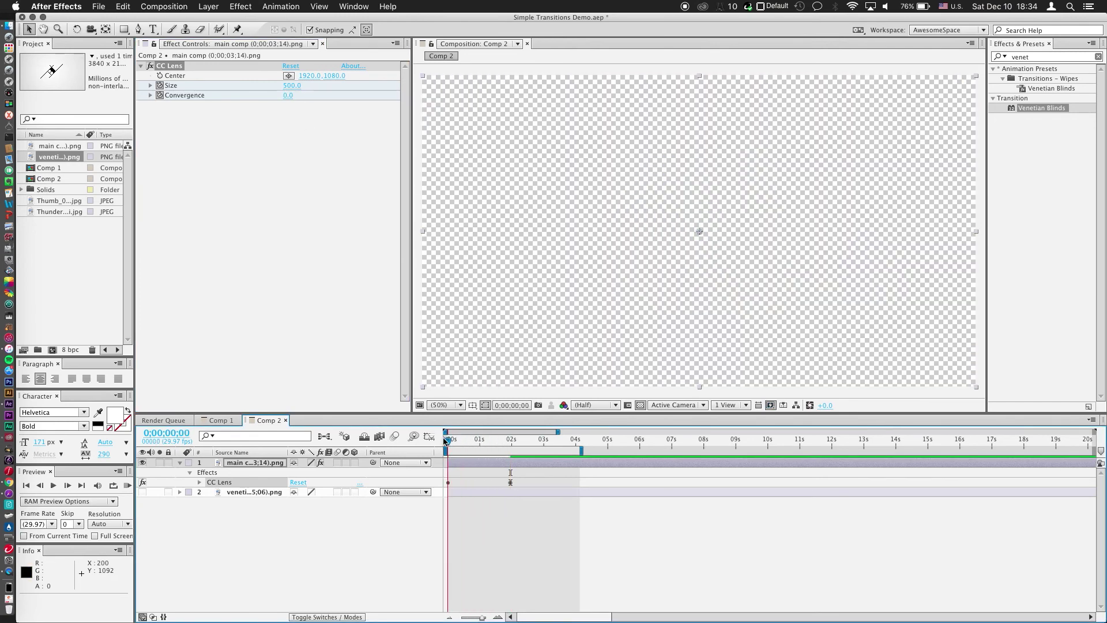
pyautogui.press('KP_0')
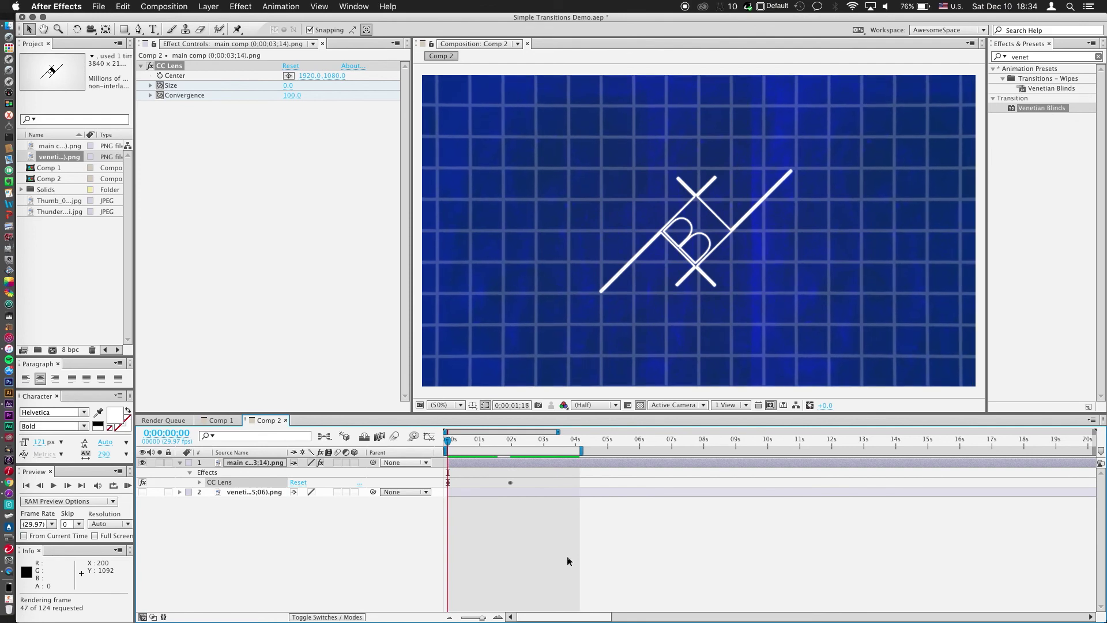